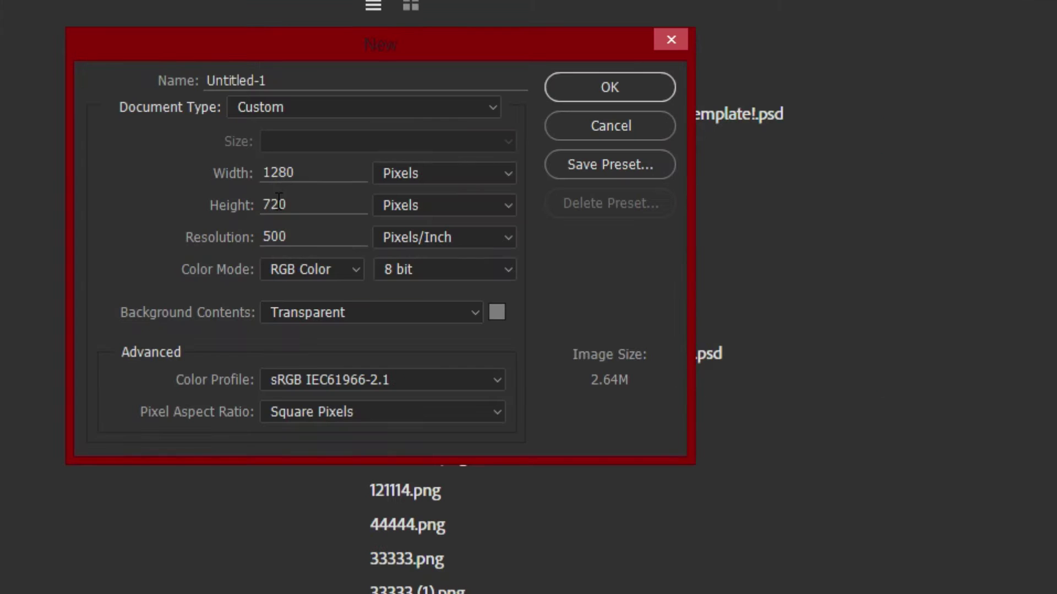
- Enter Width 1920 and Height 1080 pixels for the new transparent document
left_click_drag(297, 173, 205, 167)
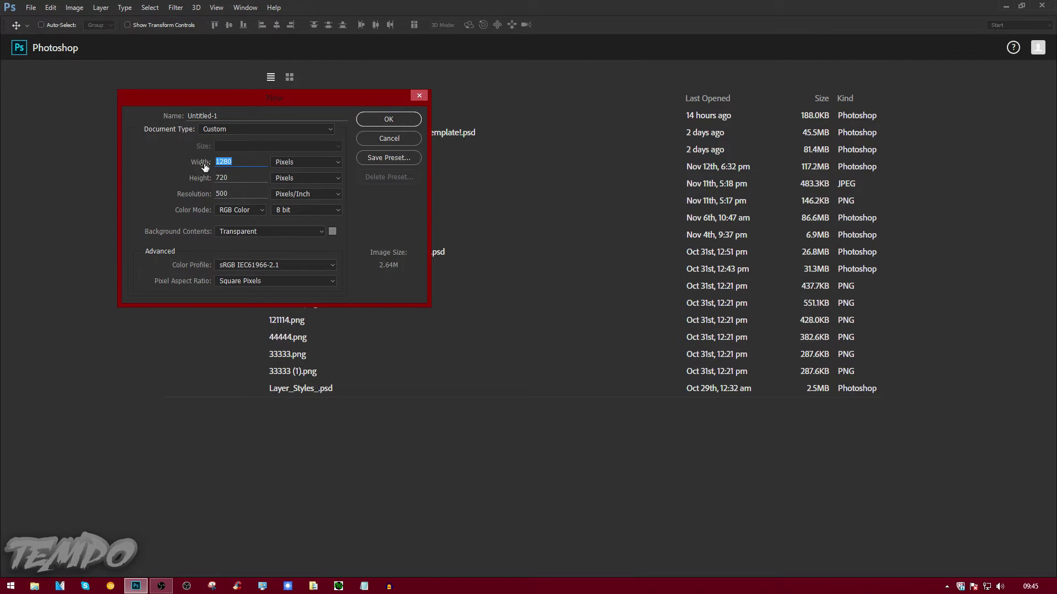
type("1920")
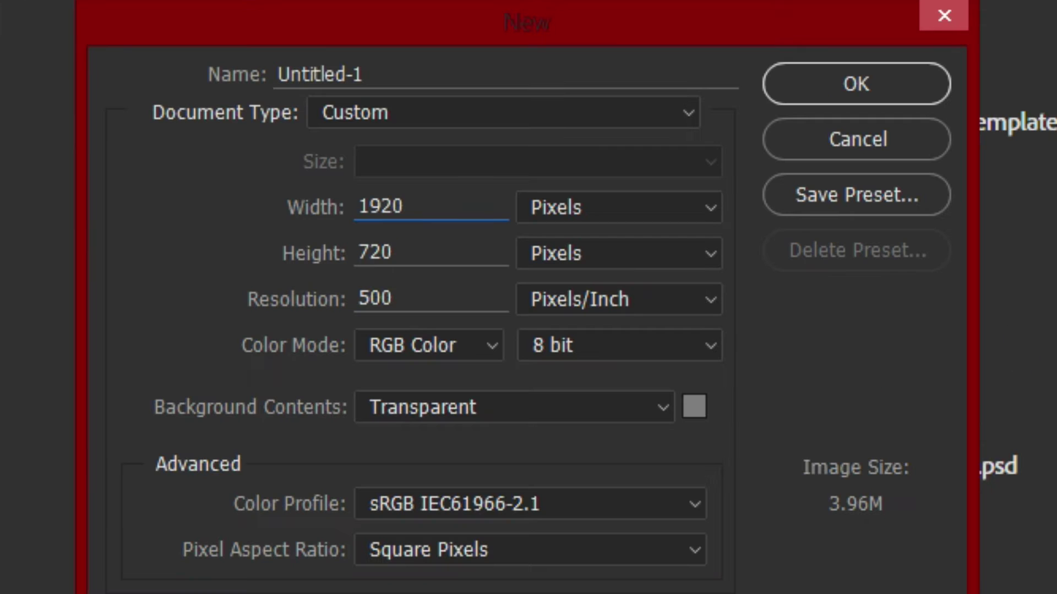
left_click_drag(436, 252, 283, 258)
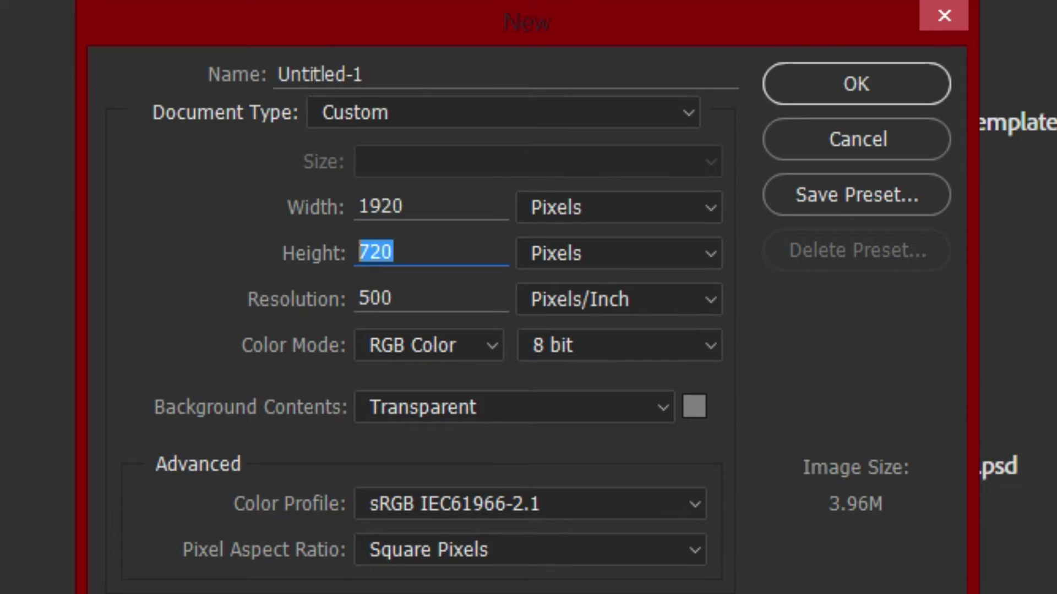
type("1080")
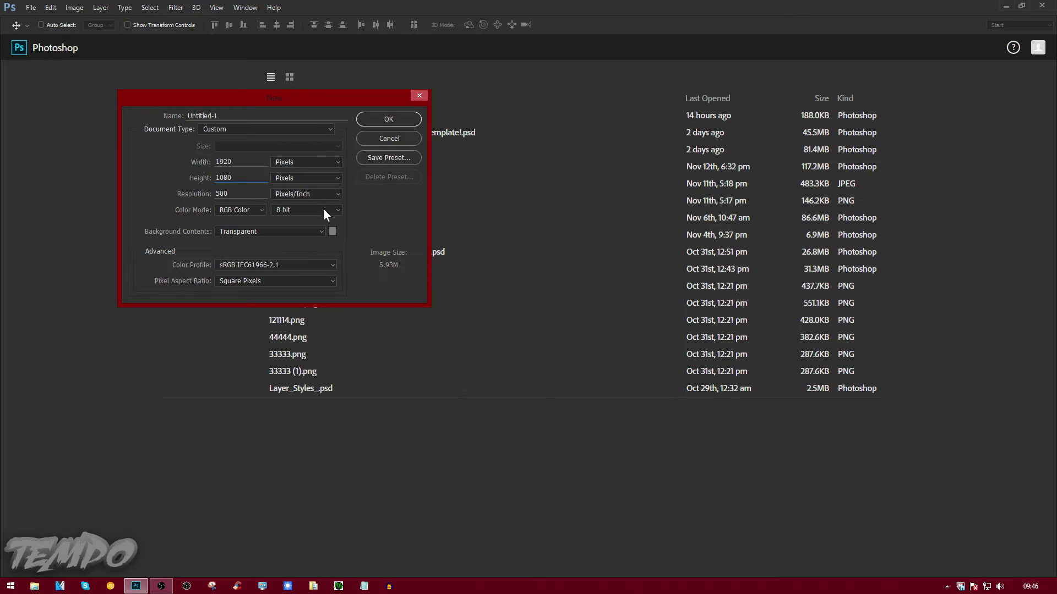
key("Tab")
- Create the document and fill Layer 1 with black, then with white
left_click(412, 120)
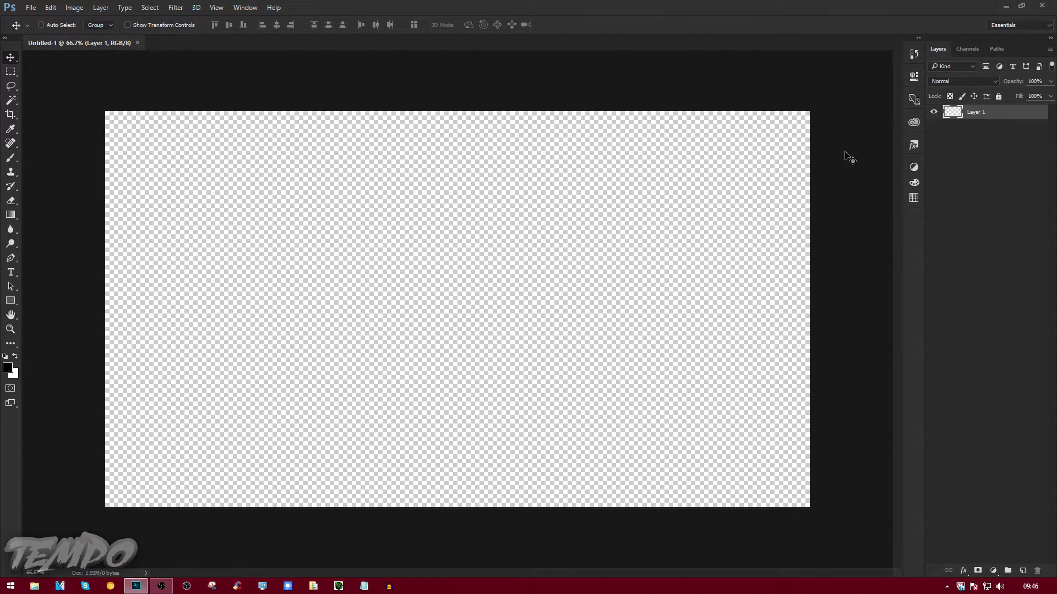
key("alt+BackSpace")
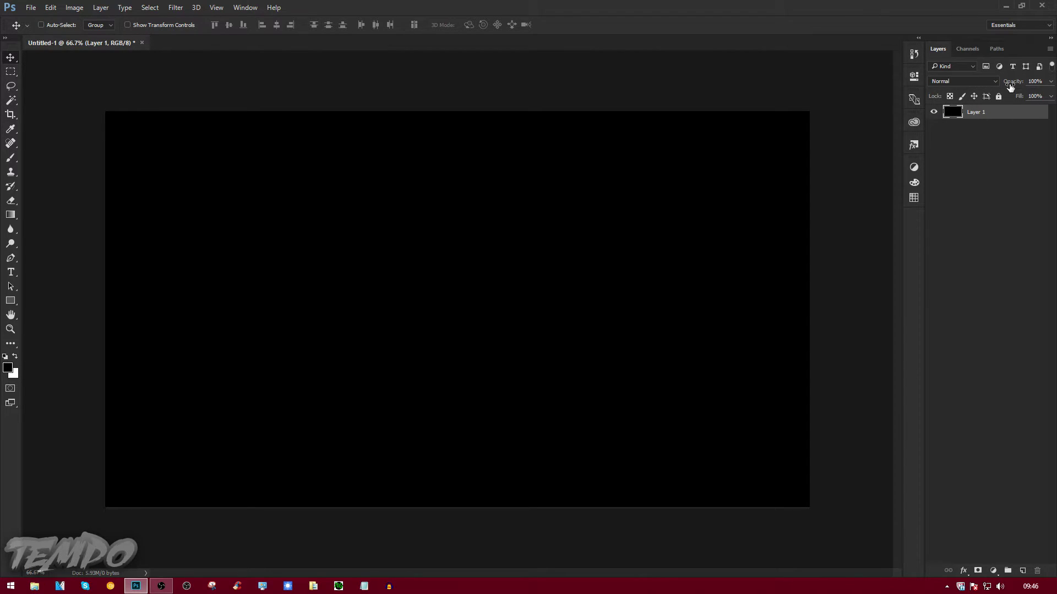
key("x")
key("alt+BackSpace")
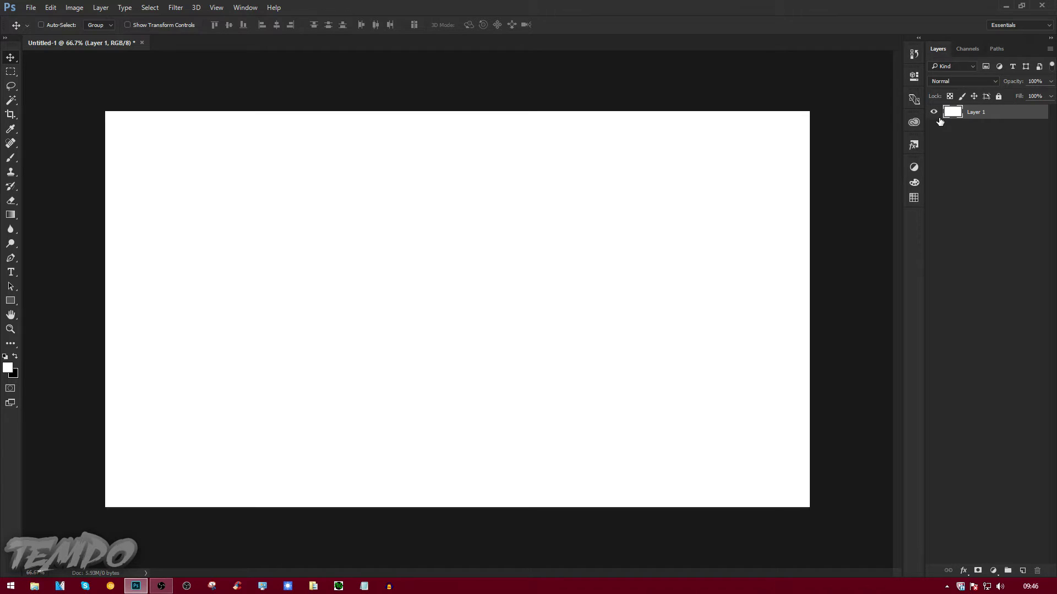
- Add a new Layer 2 and delete Layer 1
key("ctrl+shift+n")
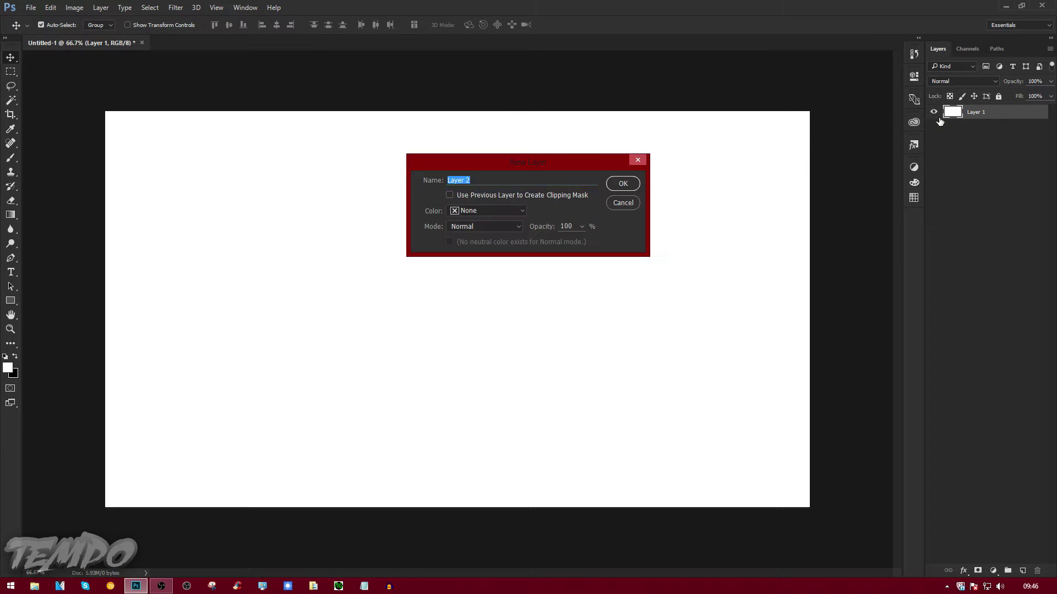
key("Return")
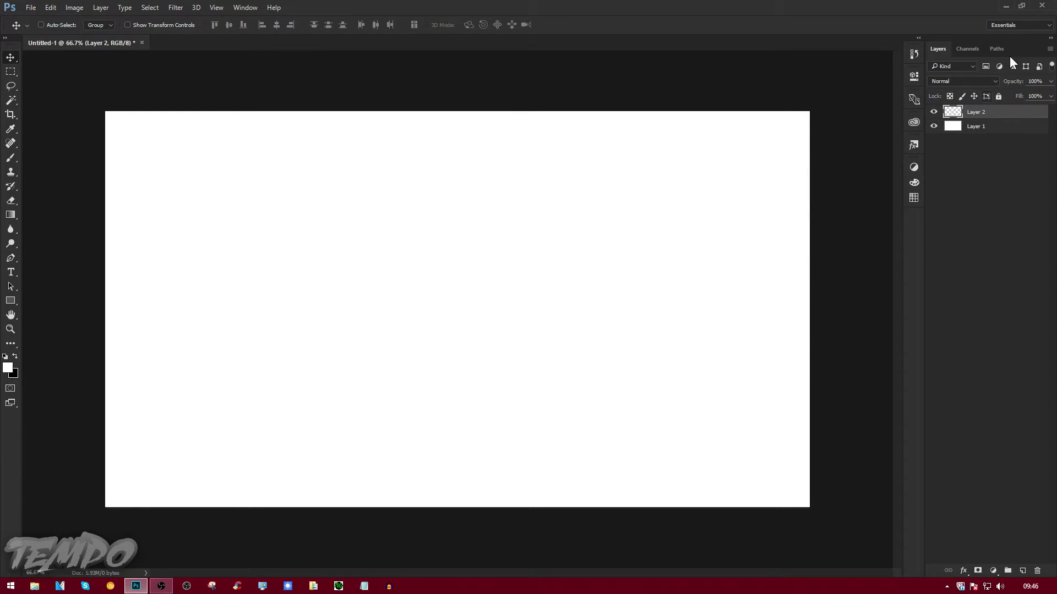
left_click(998, 127)
key("Delete")
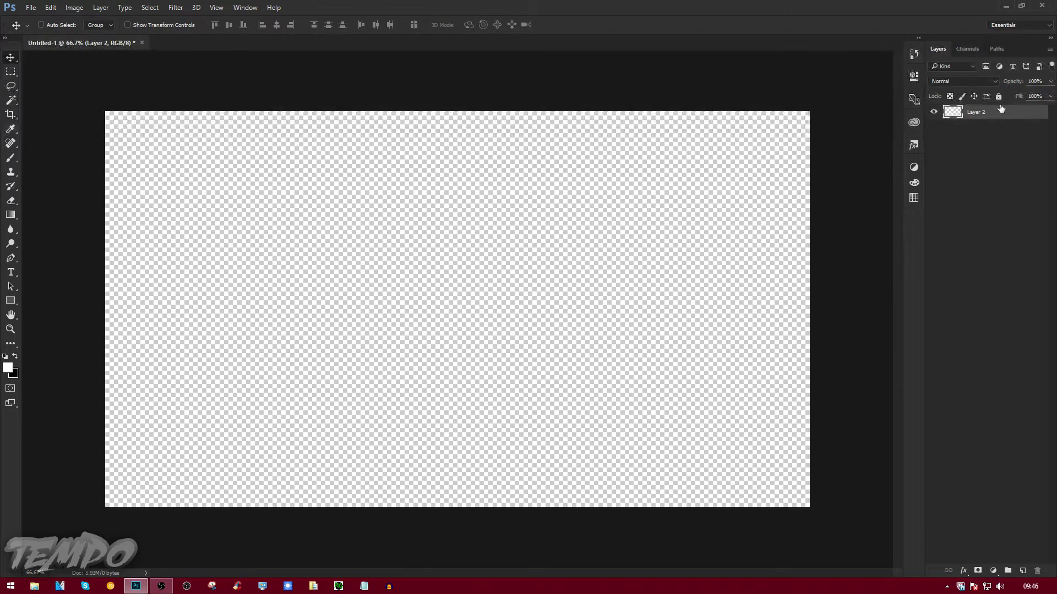
- Open the New document dialog again, view background options, and cancel it
left_click(31, 7)
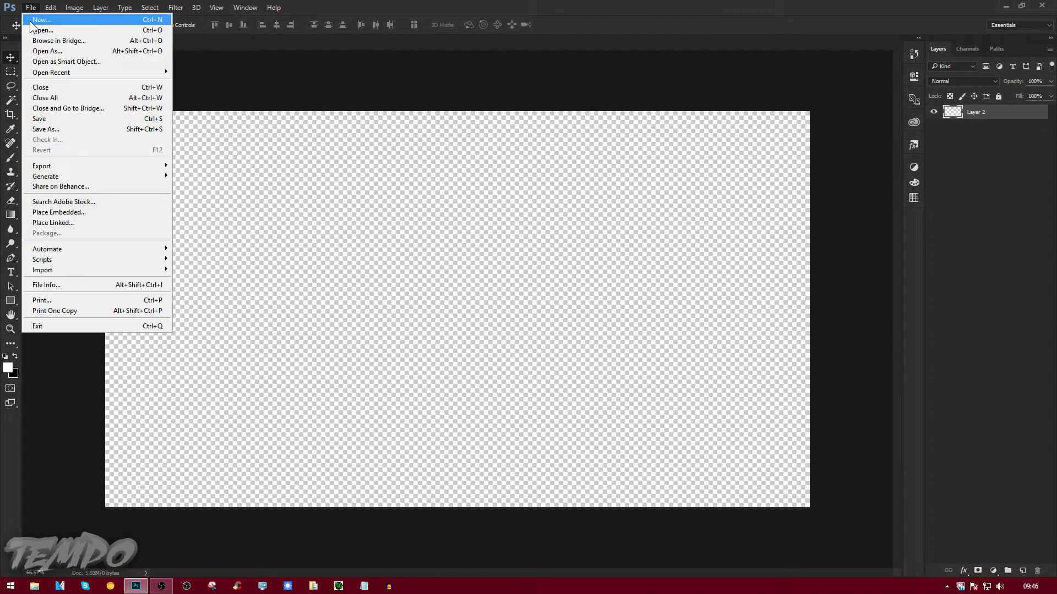
left_click(31, 21)
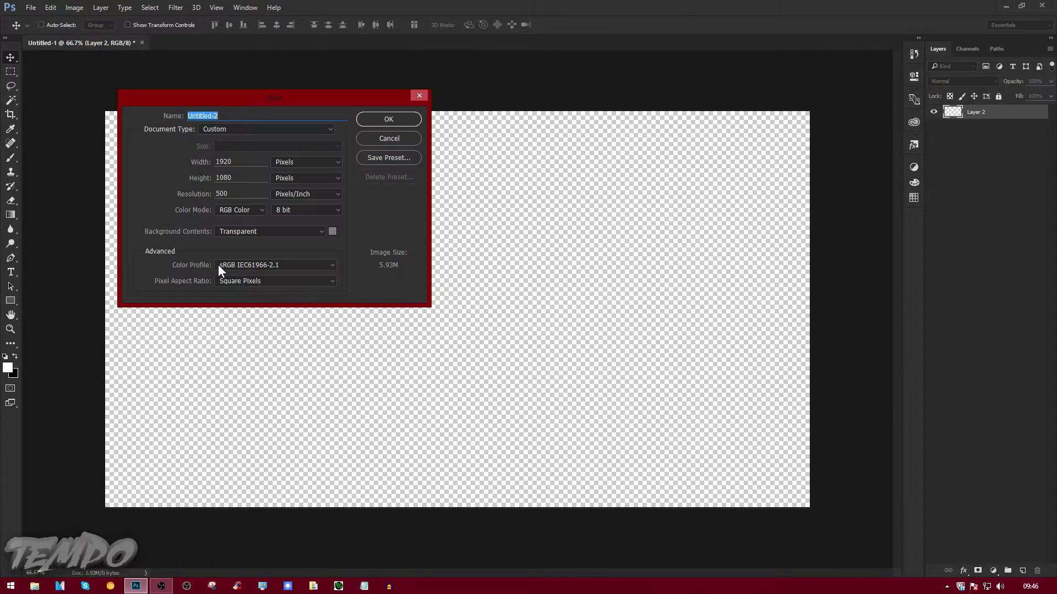
left_click(239, 232)
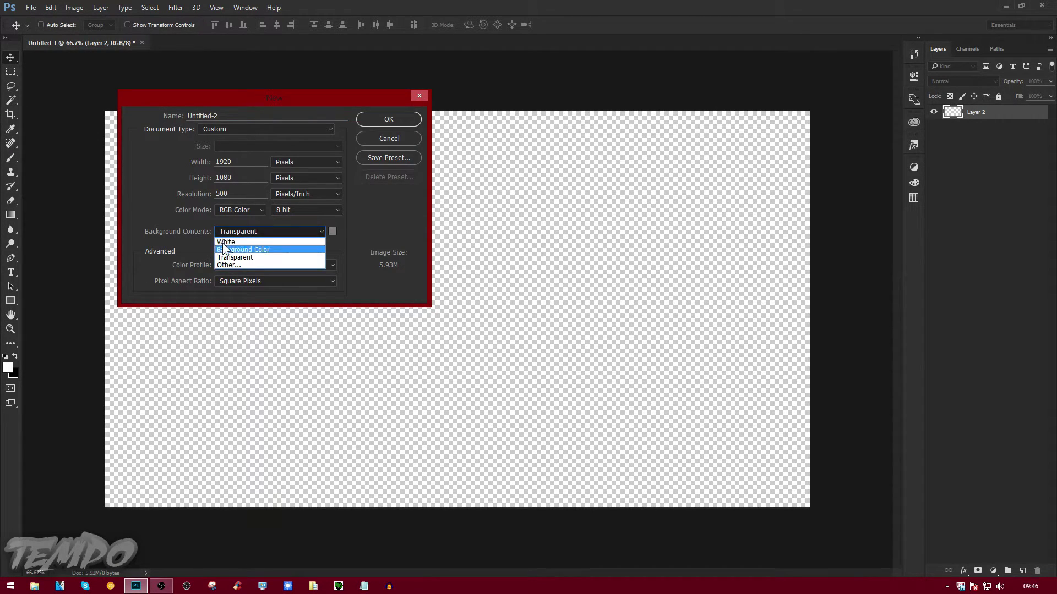
left_click(392, 135)
left_click(391, 135)
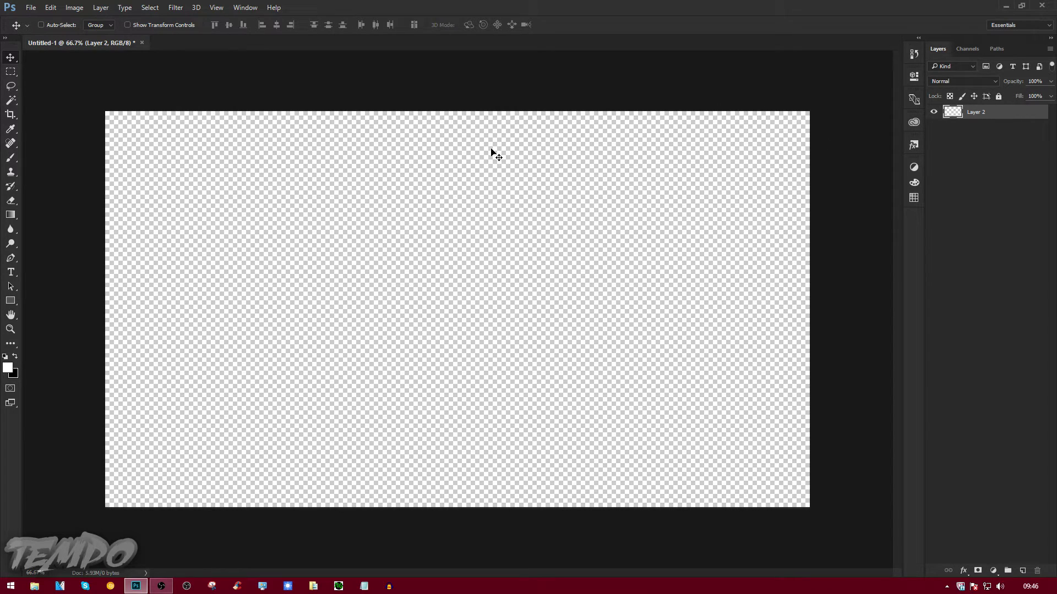
- Type TEMPO near the canvas's top-left, check the font list, and commit the text layer
key("t")
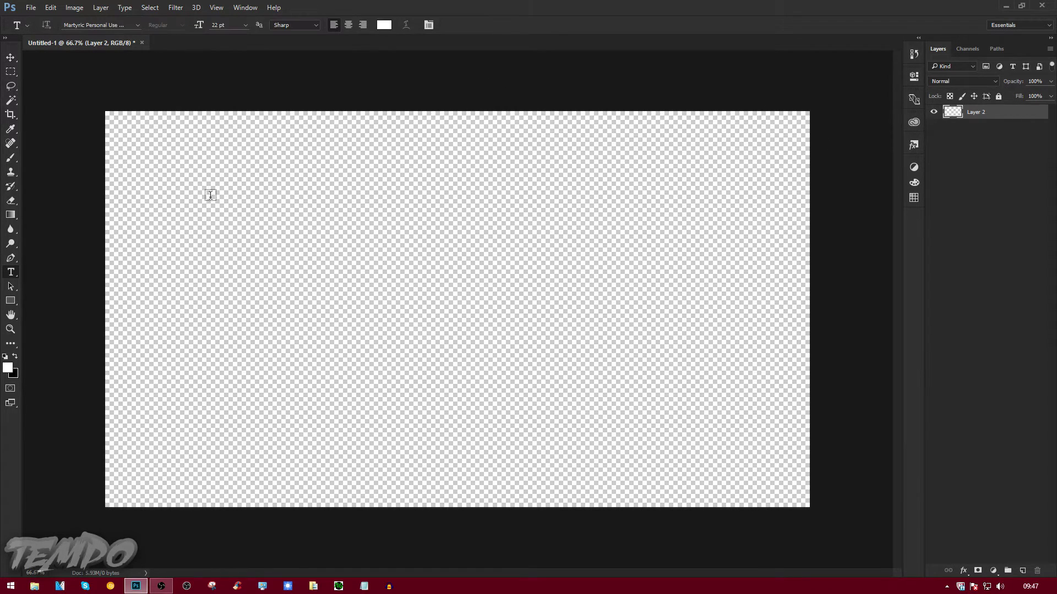
left_click(190, 183)
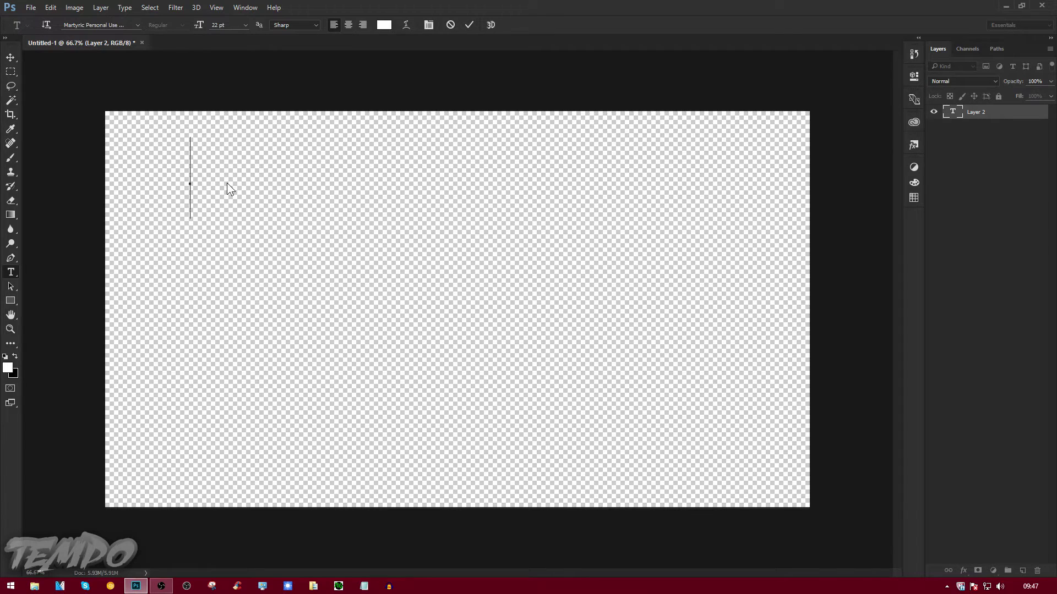
type("TEMPOEMPO")
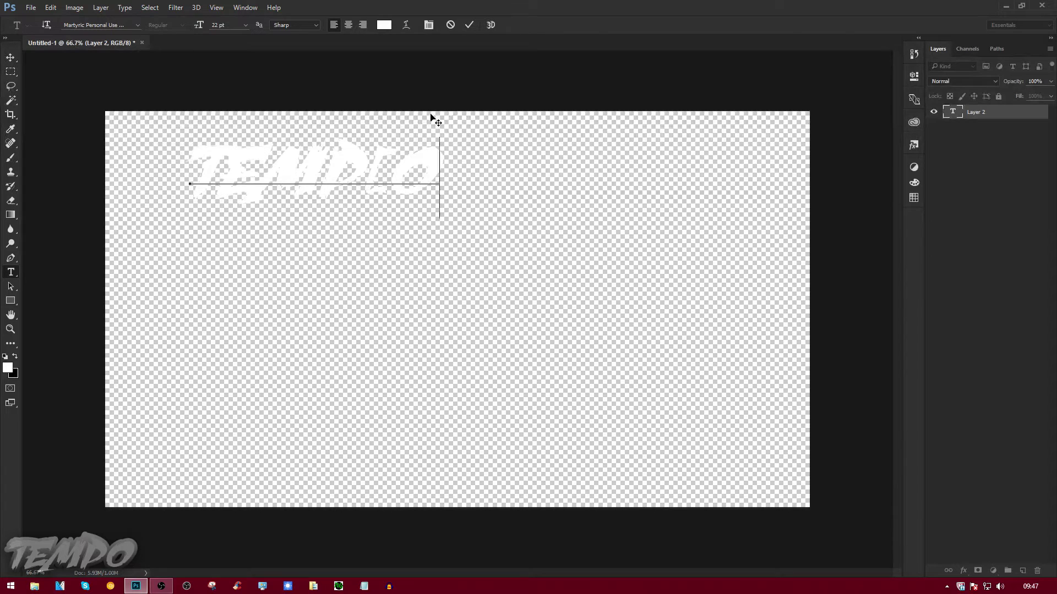
key("BackSpace")
key("BackSpace")
type("O")
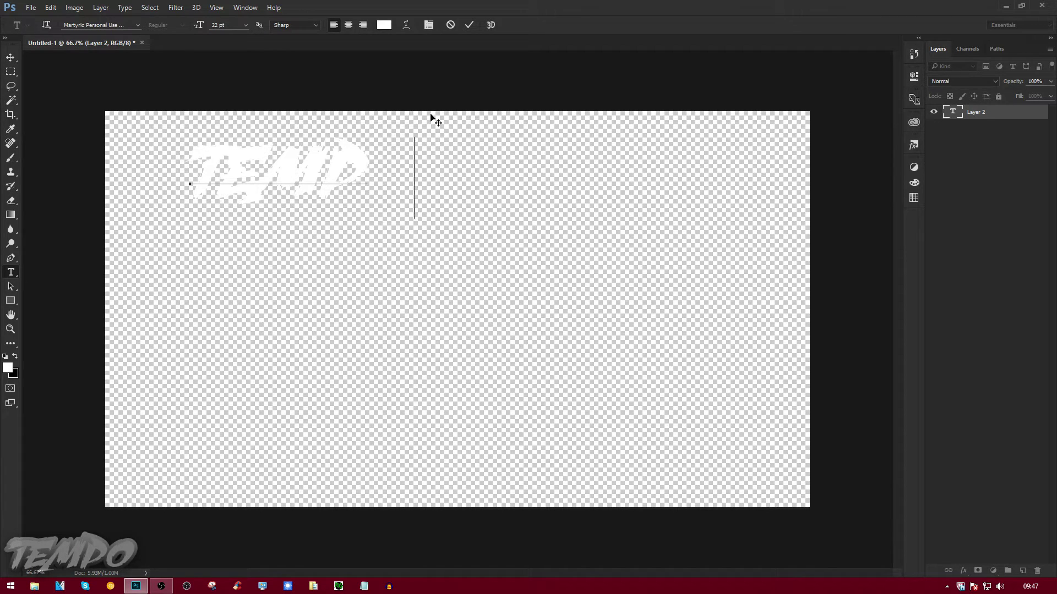
key("ctrl+a")
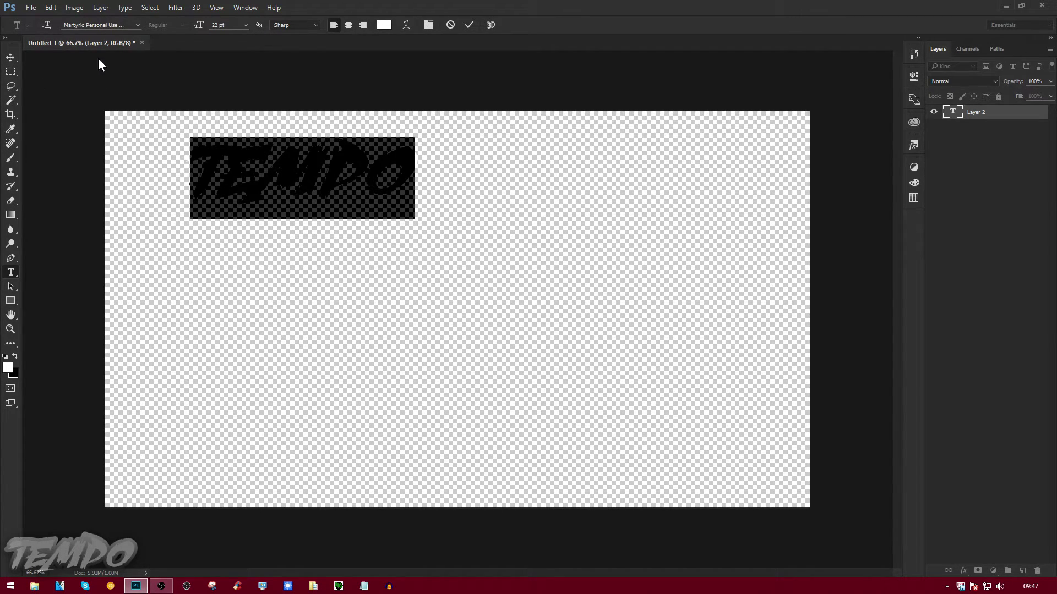
left_click(108, 28)
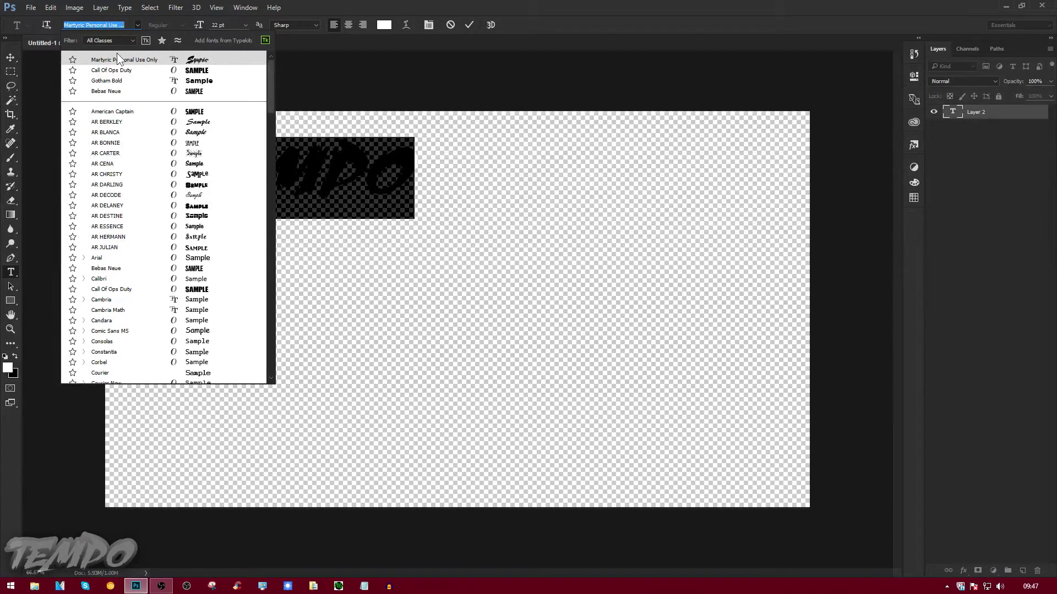
left_click(141, 24)
left_click(1013, 113)
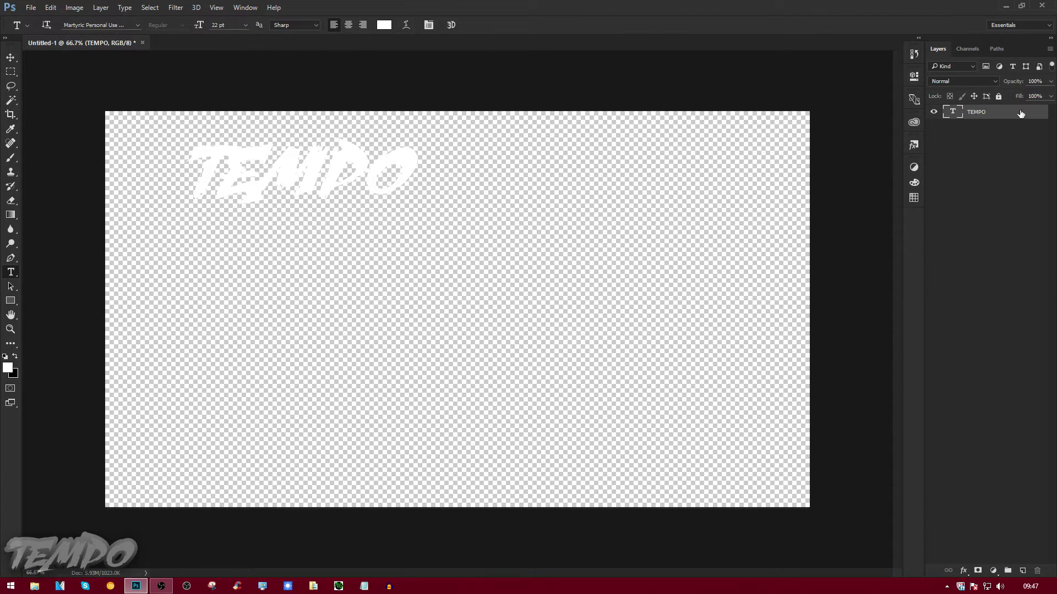
right_click(969, 113)
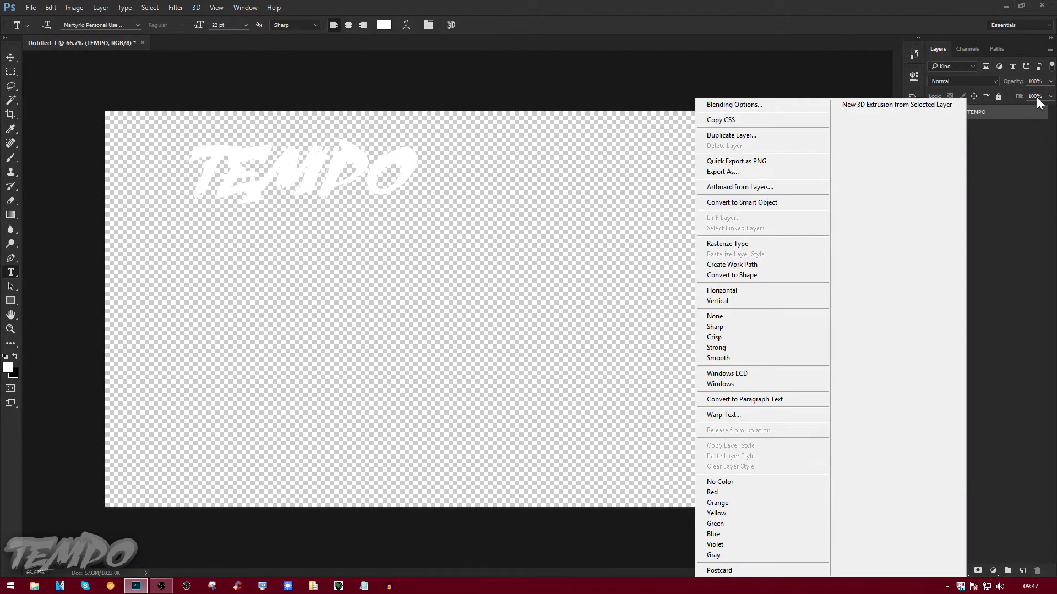
left_click(1005, 110)
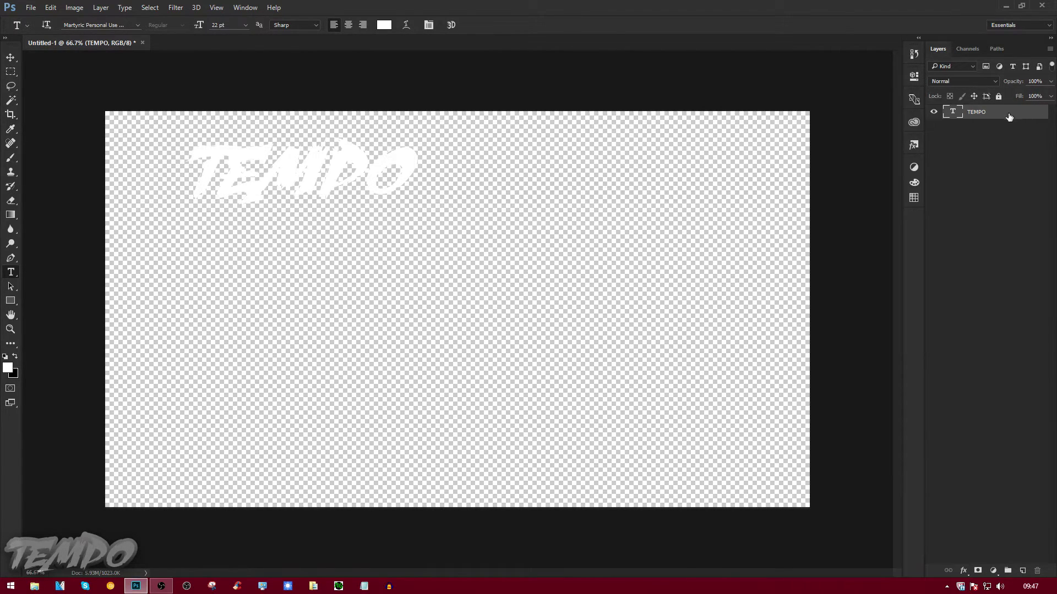
left_click(914, 144)
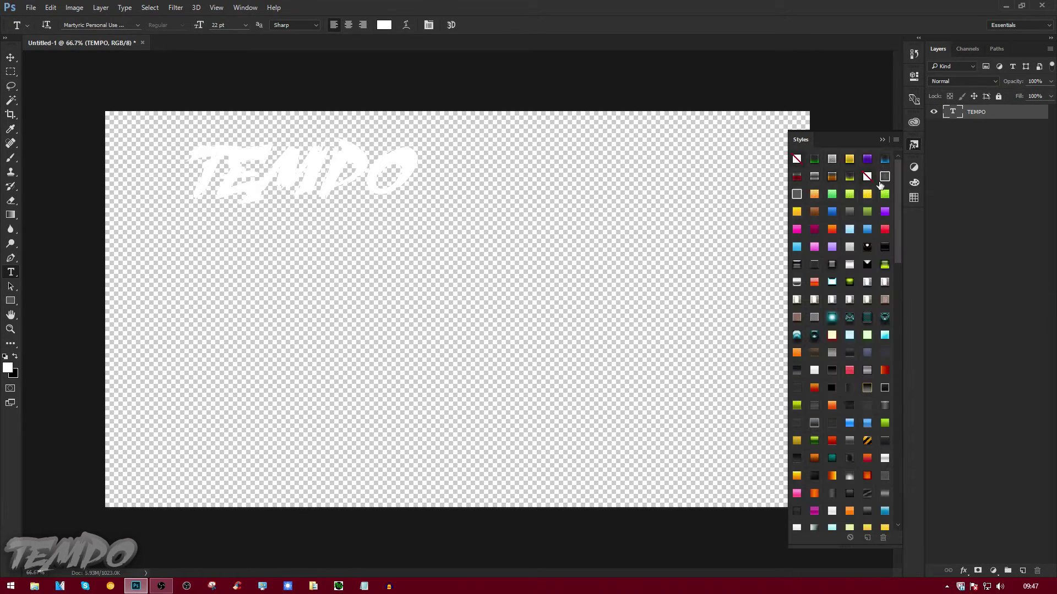
left_click_drag(897, 259, 893, 179)
scroll(896, 179, "down", 1)
scroll(905, 179, "up", 1)
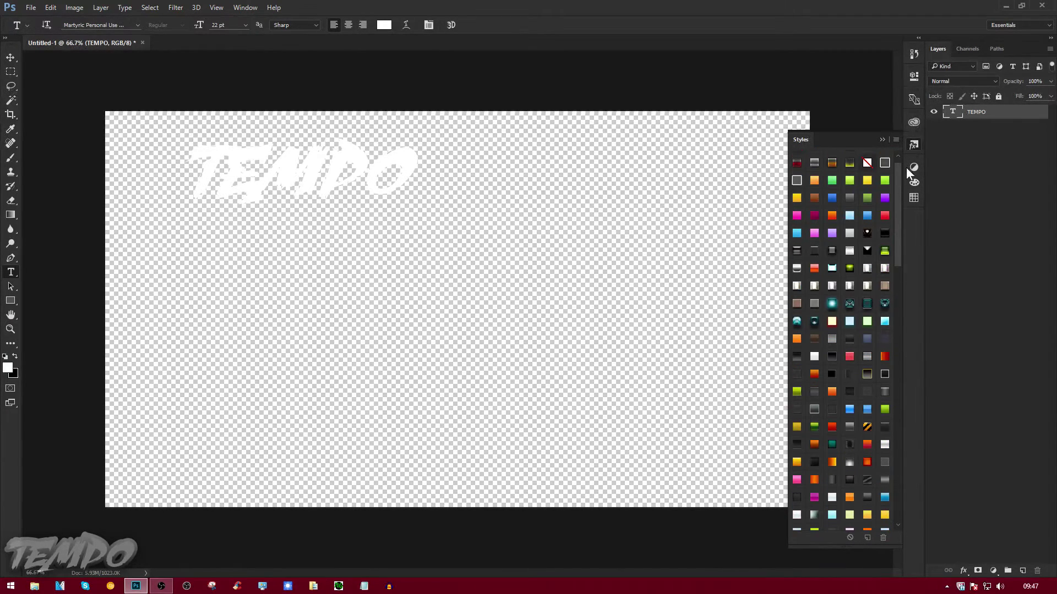
left_click(882, 140)
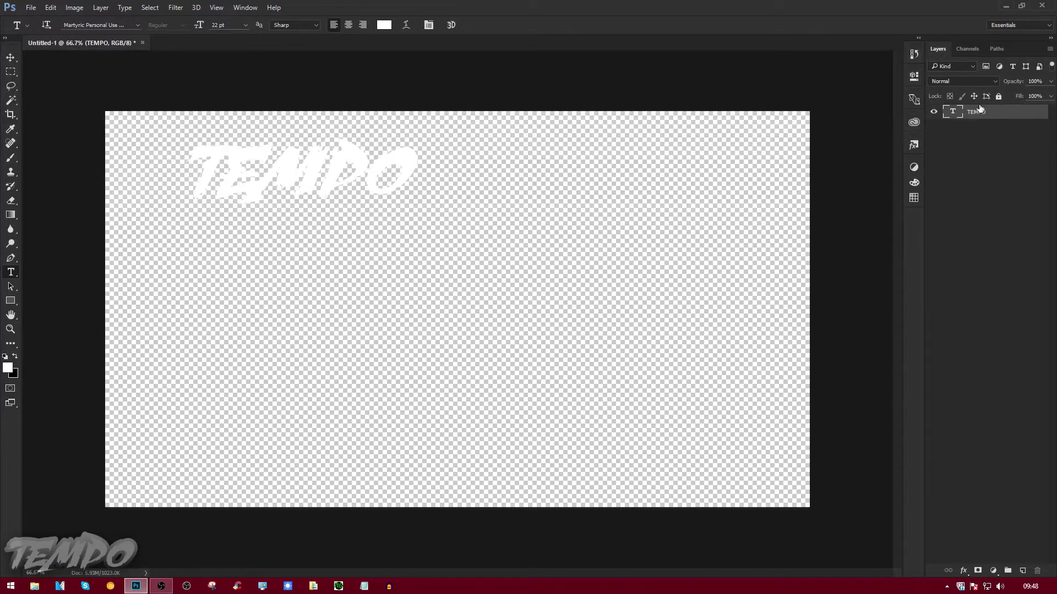
- Open Layer Style for the TEMPO layer and enable a Drop Shadow
double_click(1046, 113)
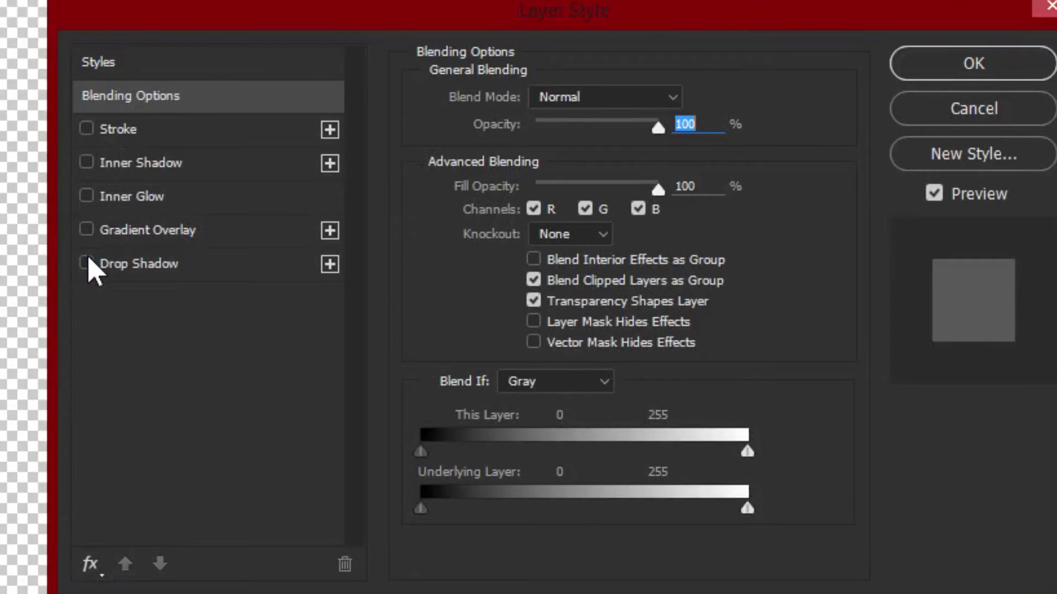
left_click(637, 225)
left_click(191, 271)
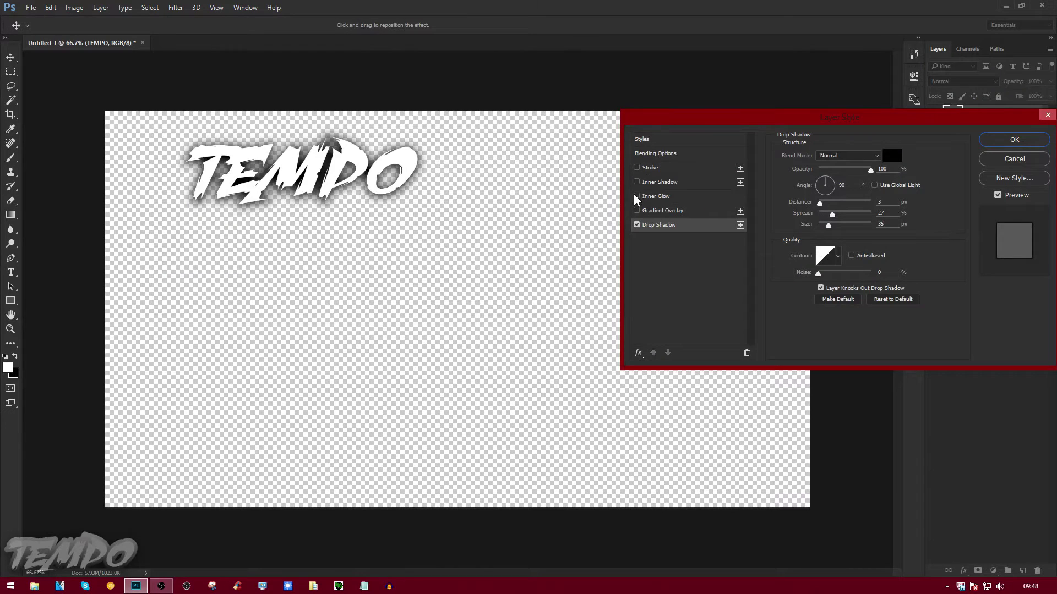
- Add a Gradient Overlay using the Black, White gradient preset
left_click(646, 213)
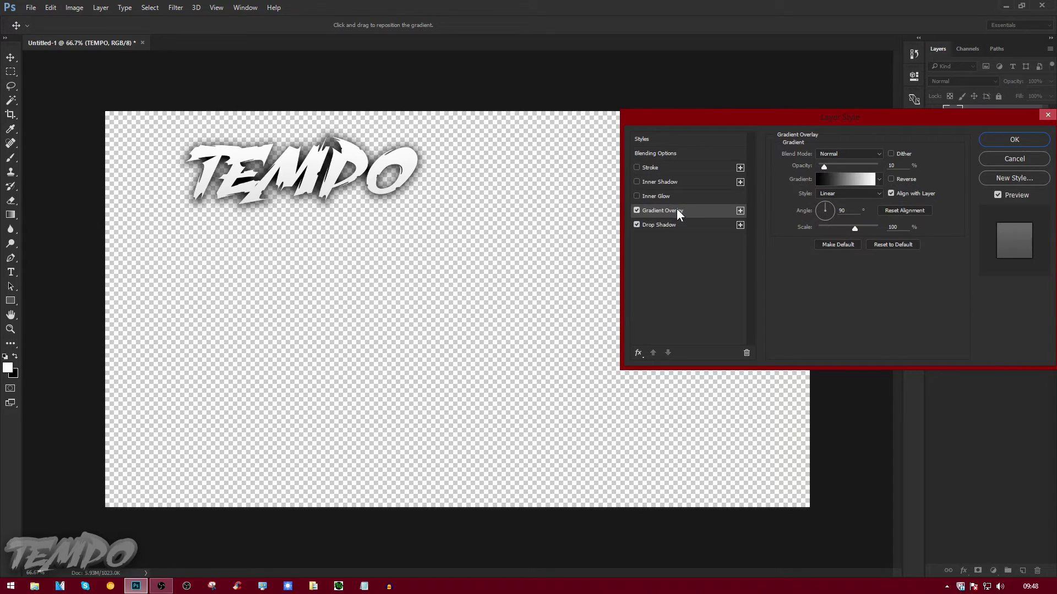
left_click(851, 173)
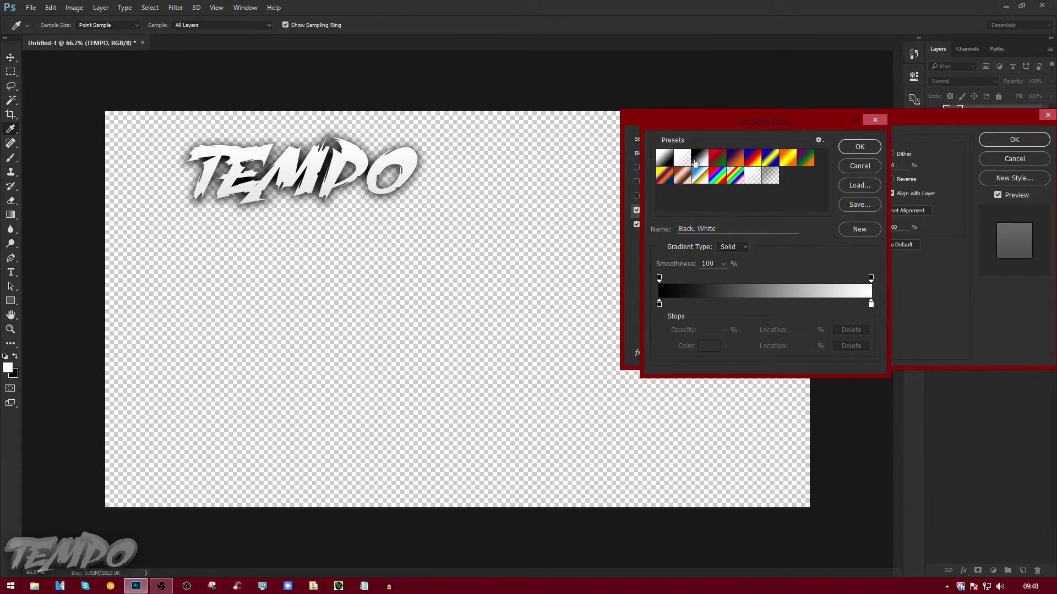
left_click(859, 146)
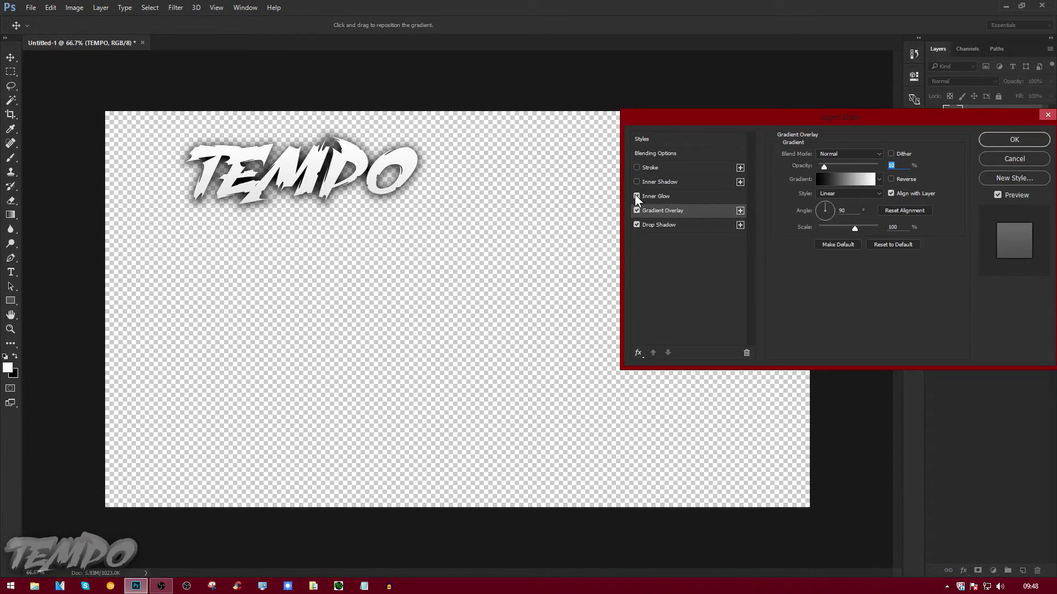
- Keep Inner Glow on Vivid Light and enable a white Inner Shadow (distance 28, choke 7, size 65)
left_click(672, 198)
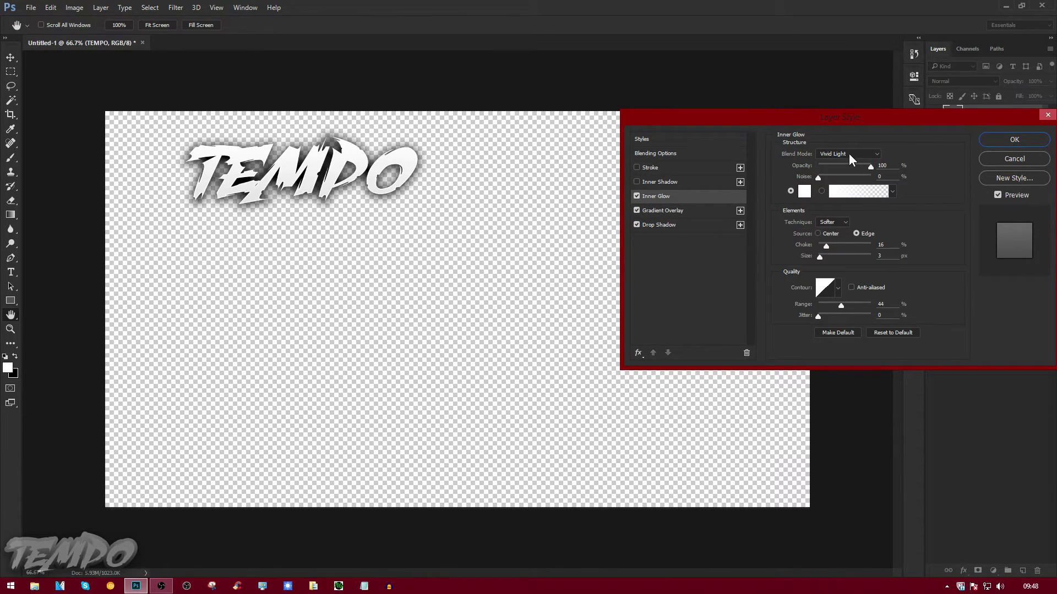
left_click(833, 153)
left_click(831, 153)
left_click(637, 182)
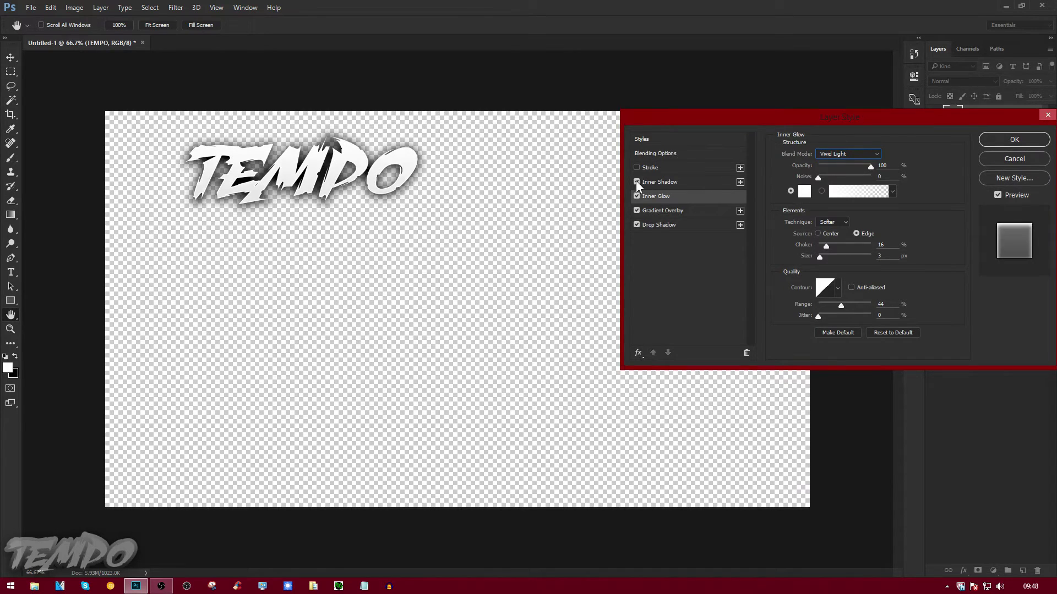
left_click(661, 182)
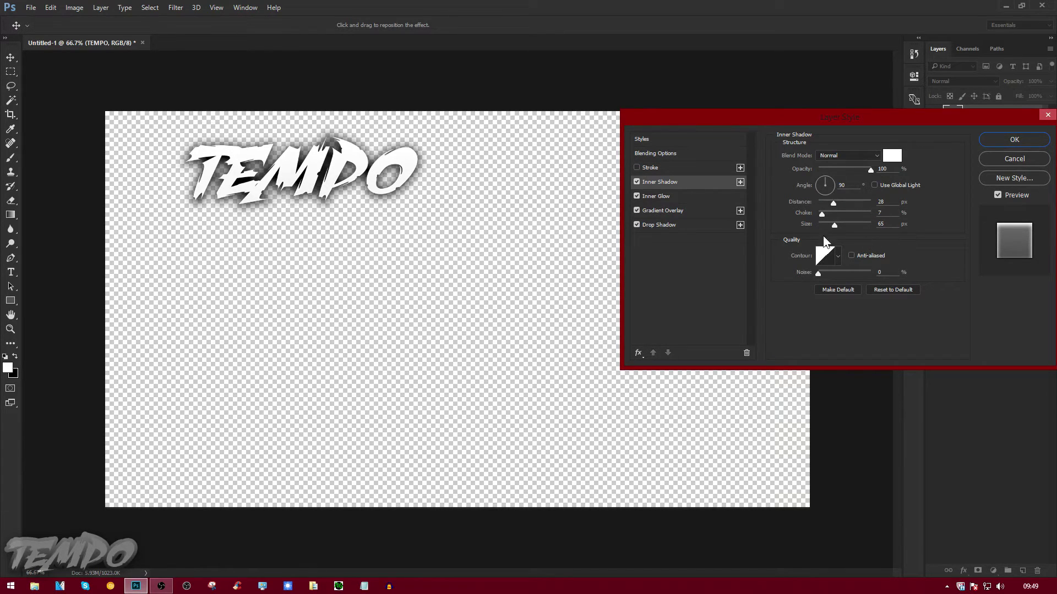
- Enable a 7 px Stroke positioned Outside with a Gradient fill type
left_click(635, 166)
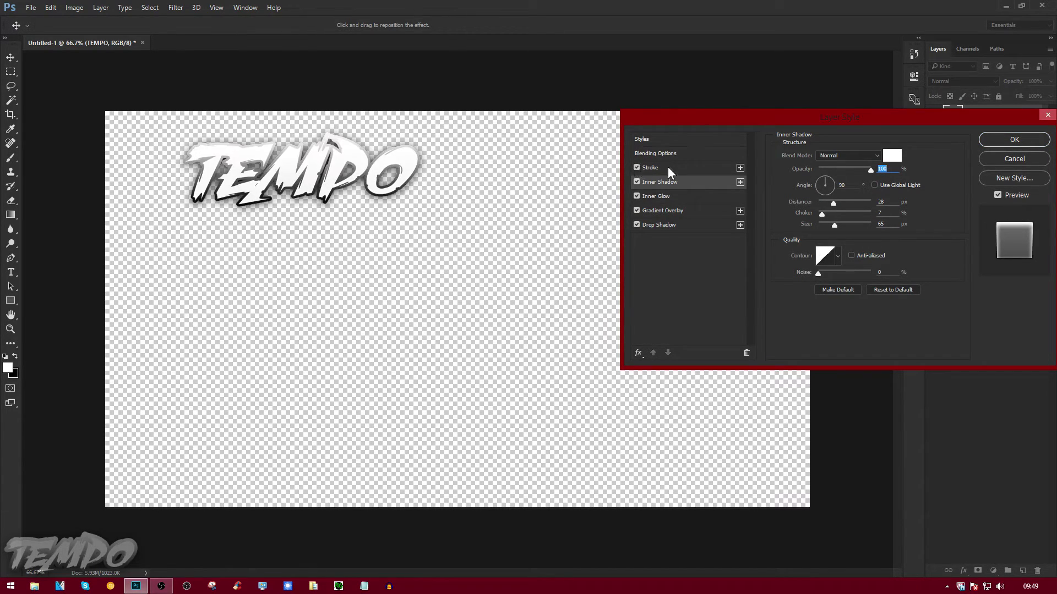
left_click(679, 170)
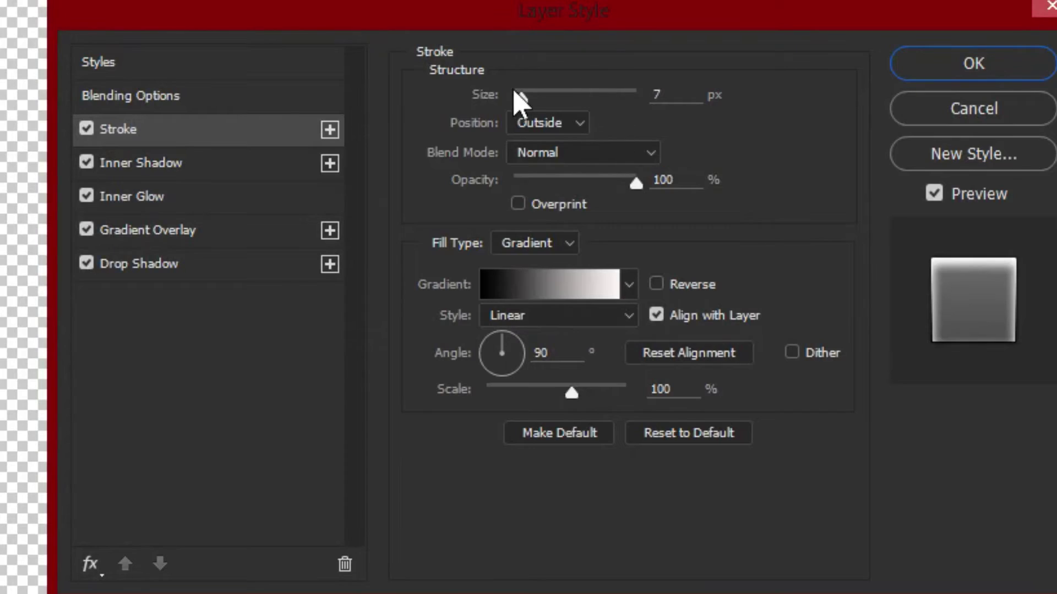
left_click(547, 128)
left_click(550, 129)
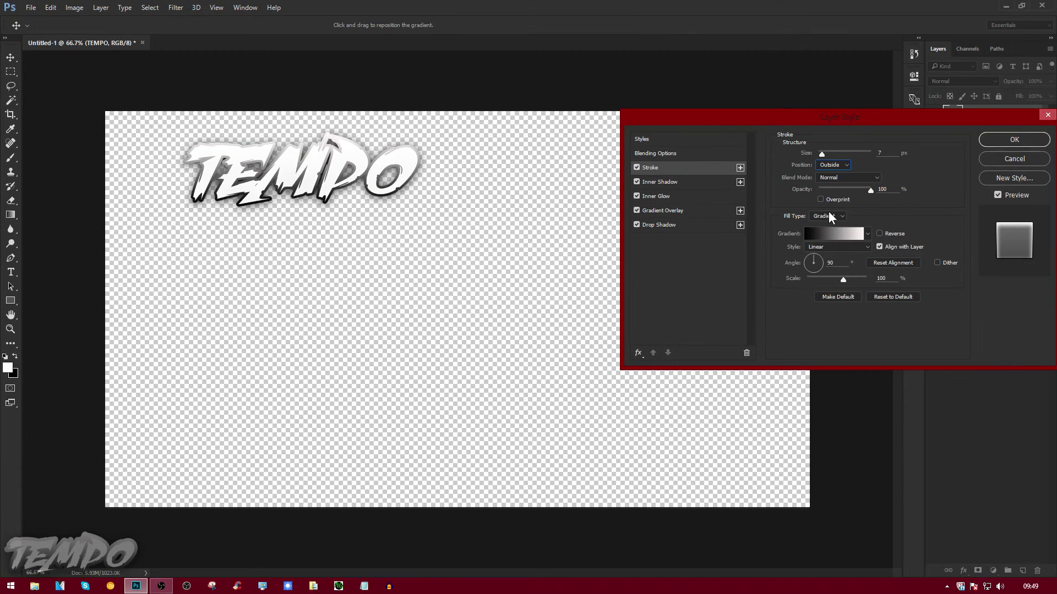
left_click(820, 216)
left_click(825, 232)
- Set the stroke gradient to the Black, White preset and apply all layer effects
left_click(832, 231)
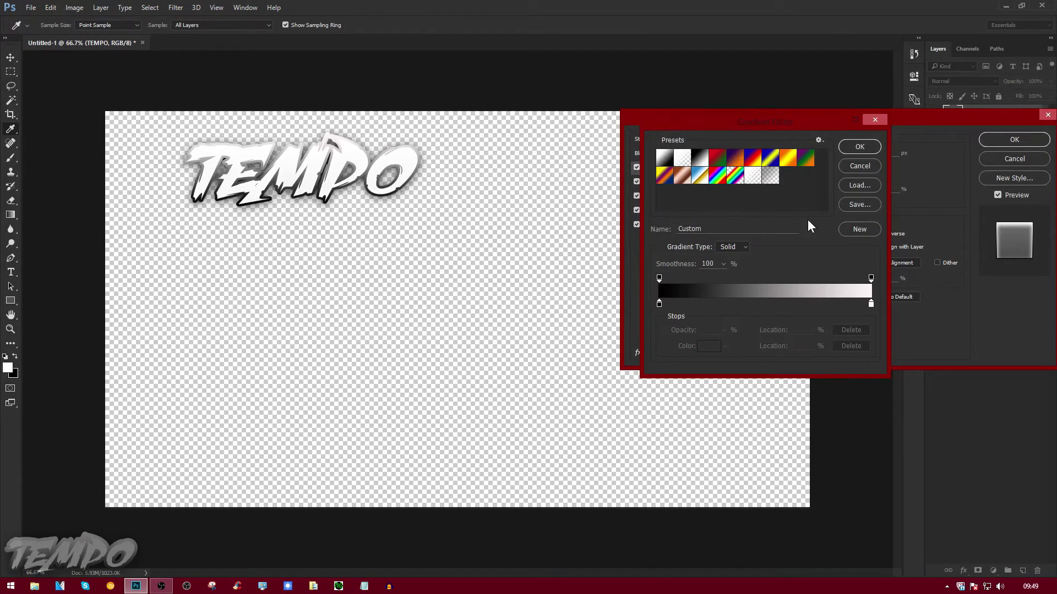
double_click(659, 303)
left_click(927, 168)
left_click(705, 160)
key("Return")
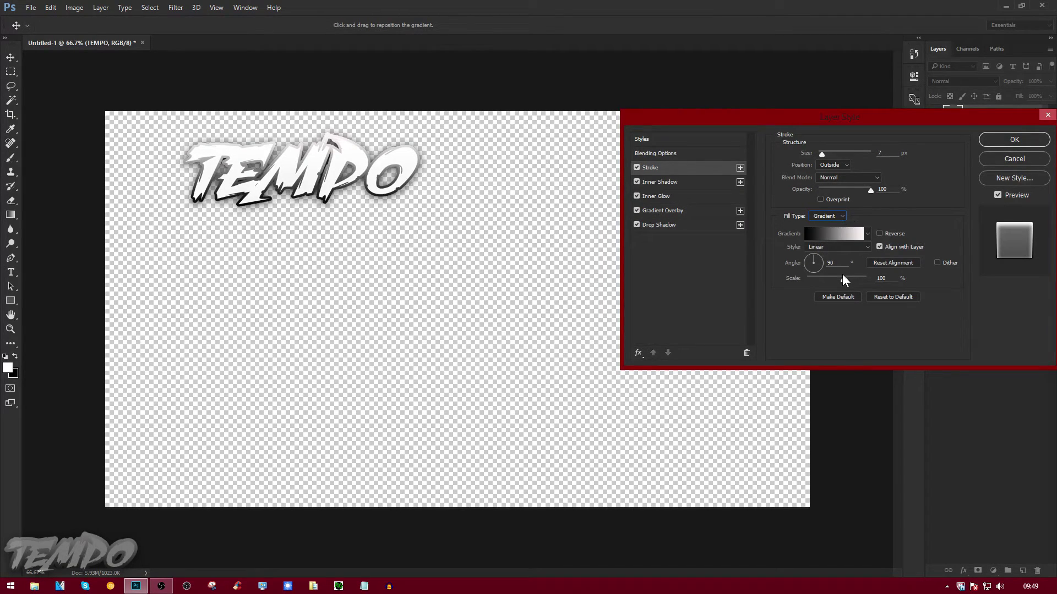
key("Return")
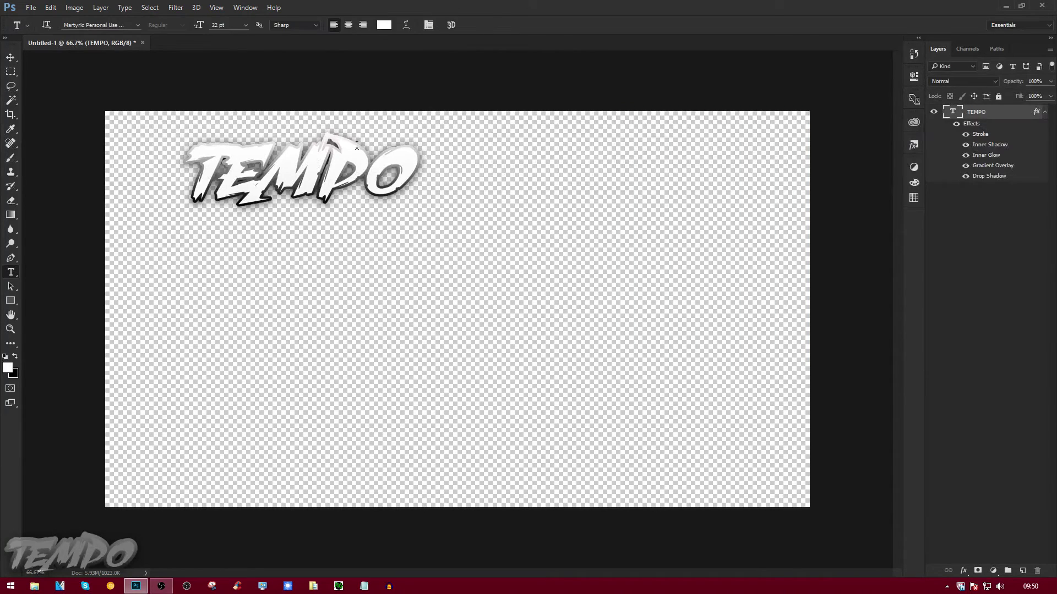
- Move the TEMPO text down toward the lower-left of the canvas
key("v")
left_click_drag(356, 183, 265, 452)
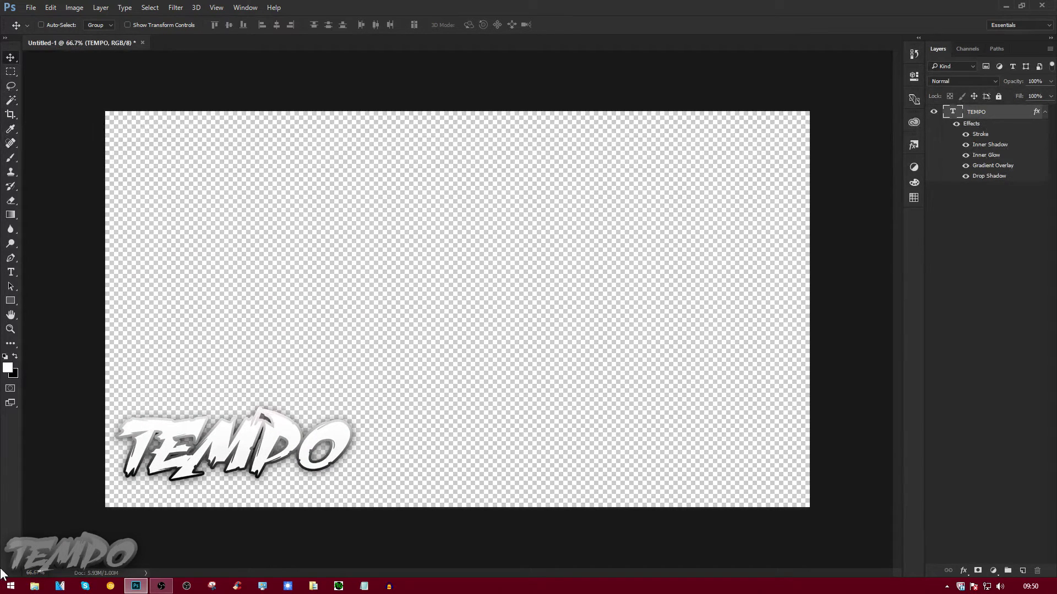
left_click_drag(246, 443, 263, 473)
key("ctrl")
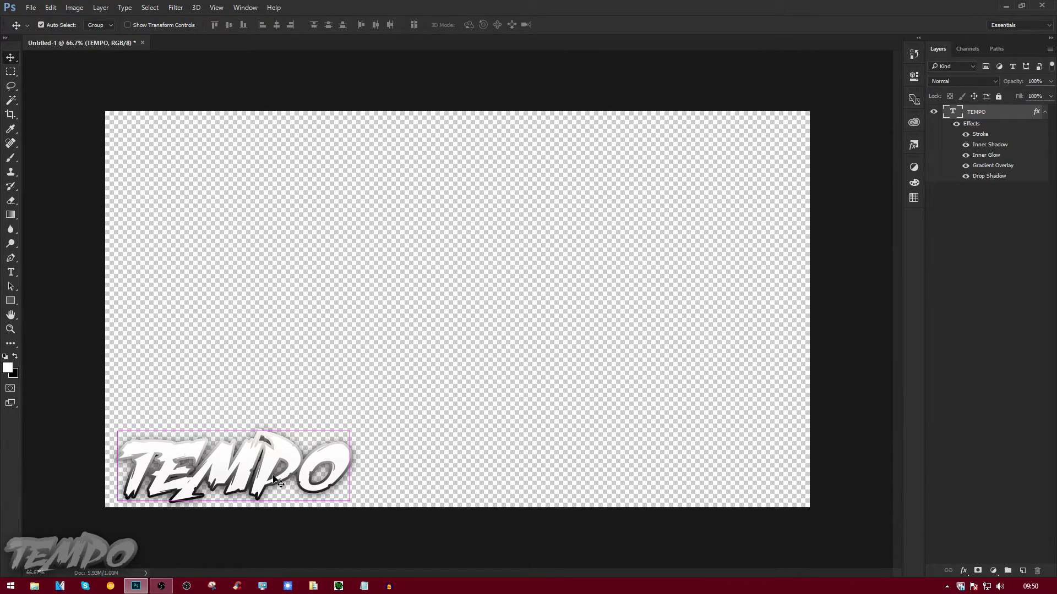
- Scale TEMPO down to about 73% and settle it in the bottom-left corner
key("ctrl+t")
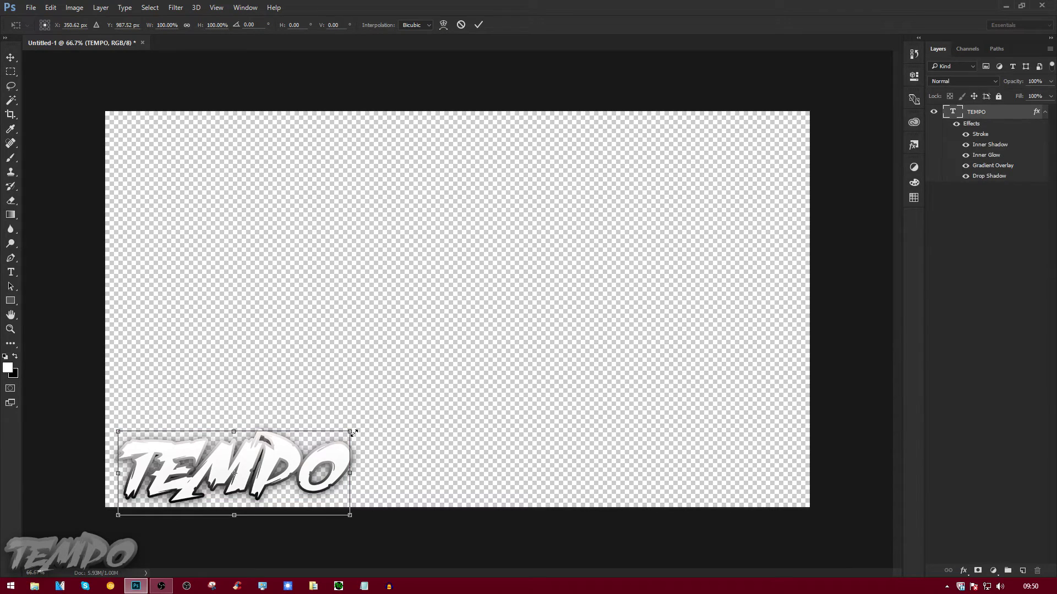
left_click(55, 7)
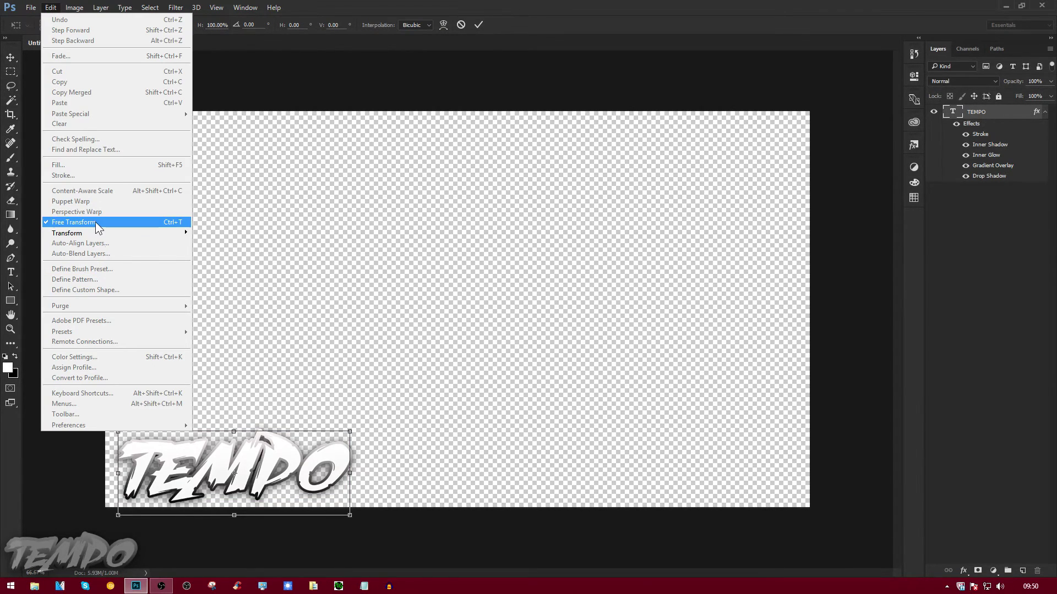
left_click(252, 231)
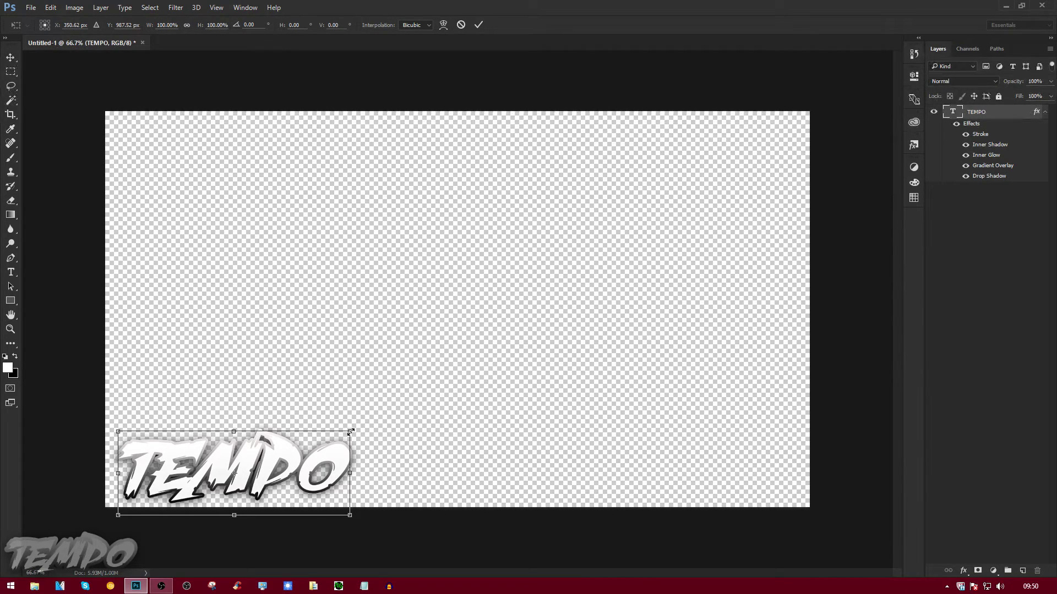
left_click_drag(350, 432, 287, 455)
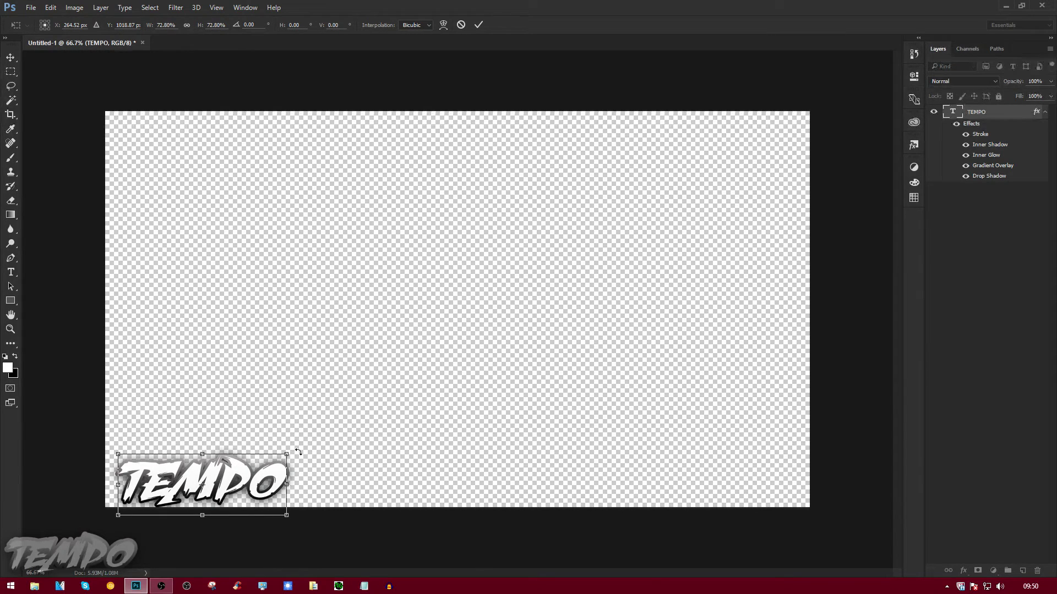
key("Return")
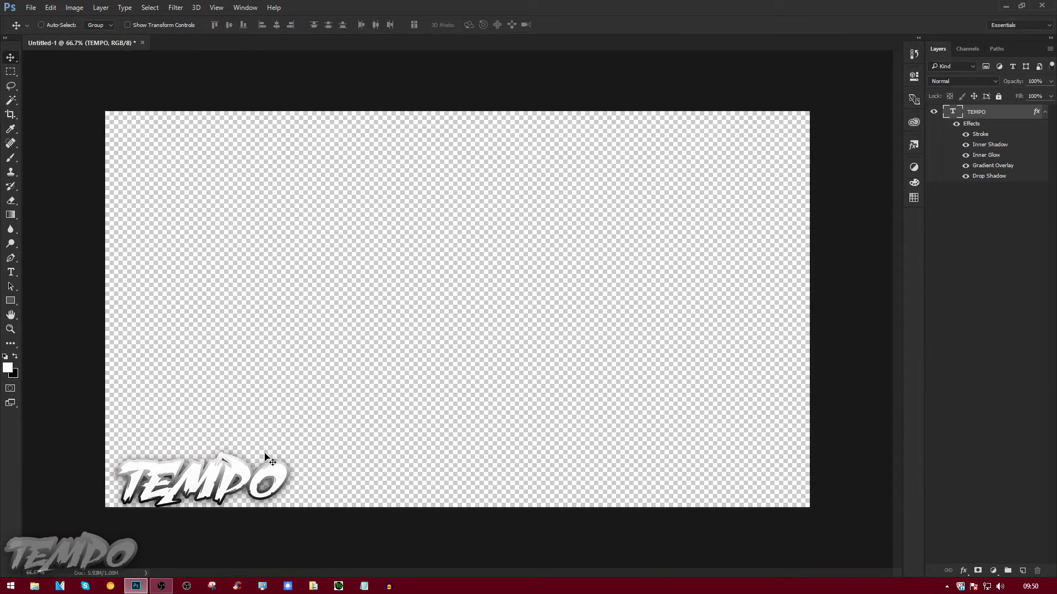
mouse_move(265, 458)
left_mouse_down()
mouse_move(254, 441)
mouse_move(264, 452)
mouse_move(244, 453)
left_mouse_up()
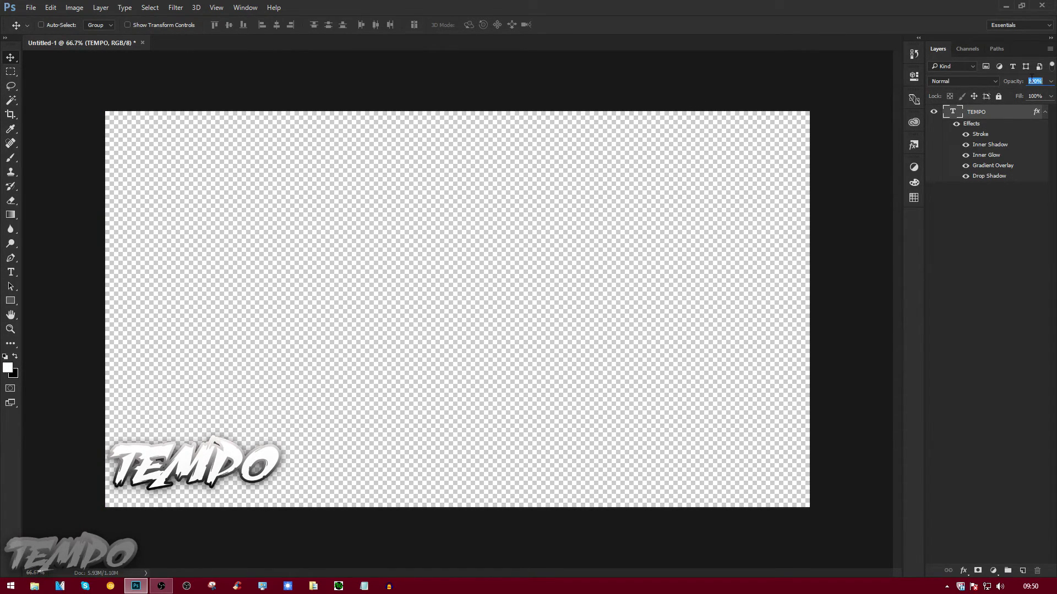
- Set the TEMPO layer opacity to 40%
type("40")
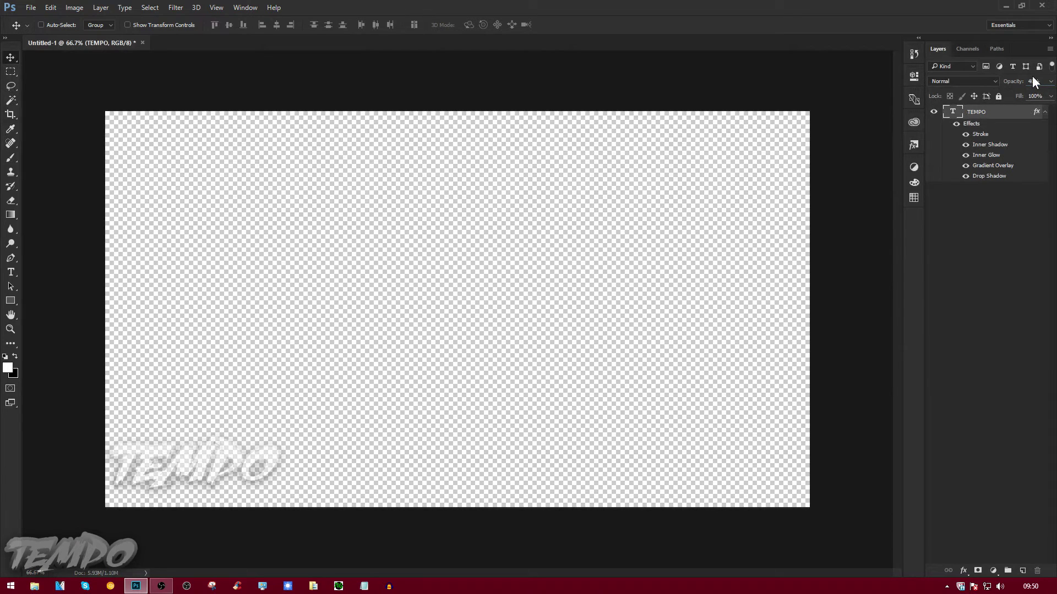
key("Return")
scroll(224, 484, "down", 1)
scroll(142, 520, "up", 4)
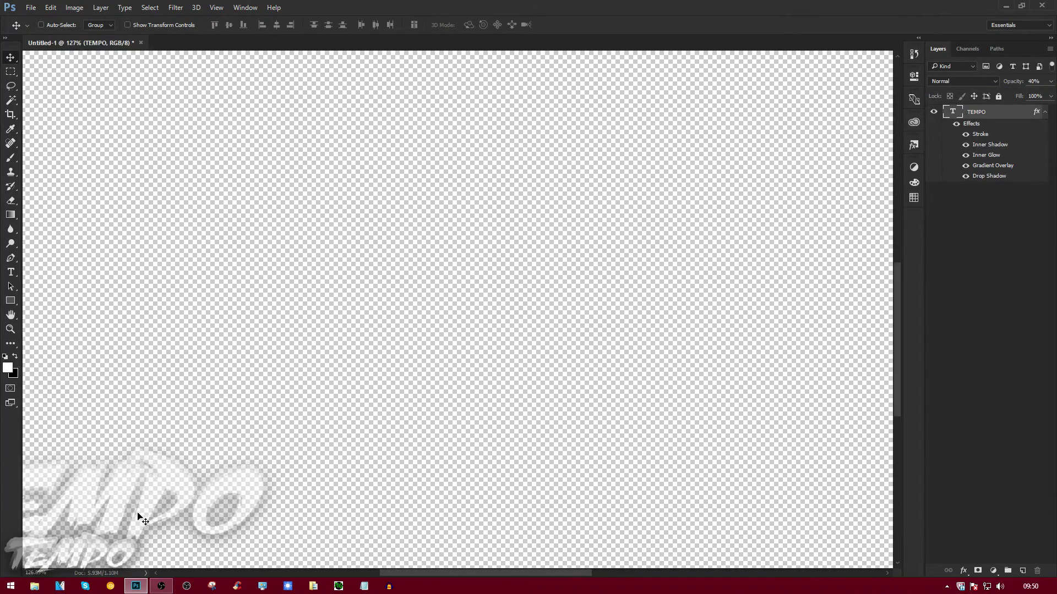
scroll(148, 498, "down", 4)
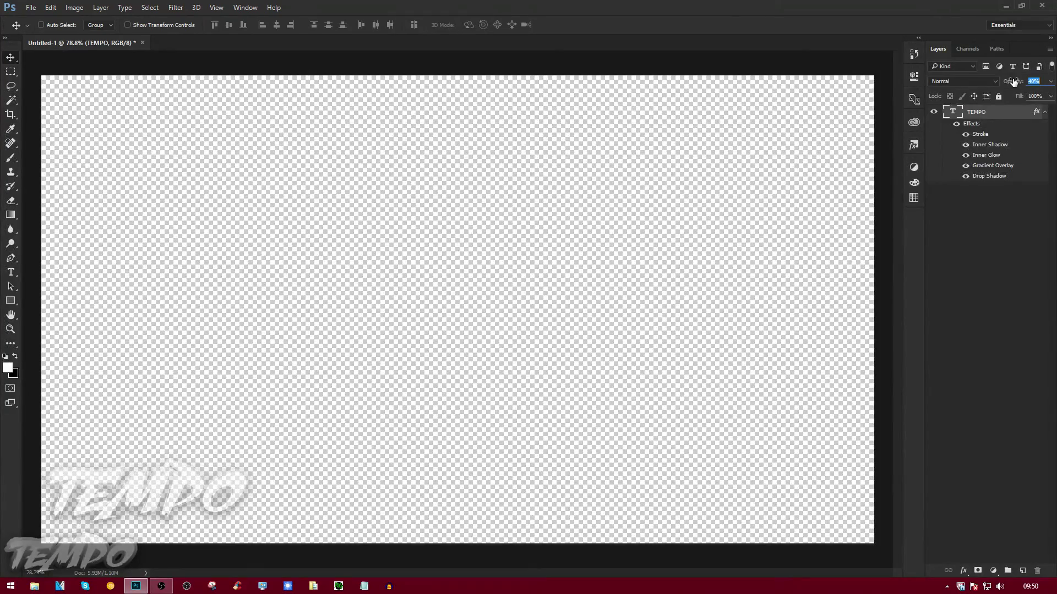
- Save the image as a PNG named 'wQATERMARK' on the Desktop
left_click(31, 8)
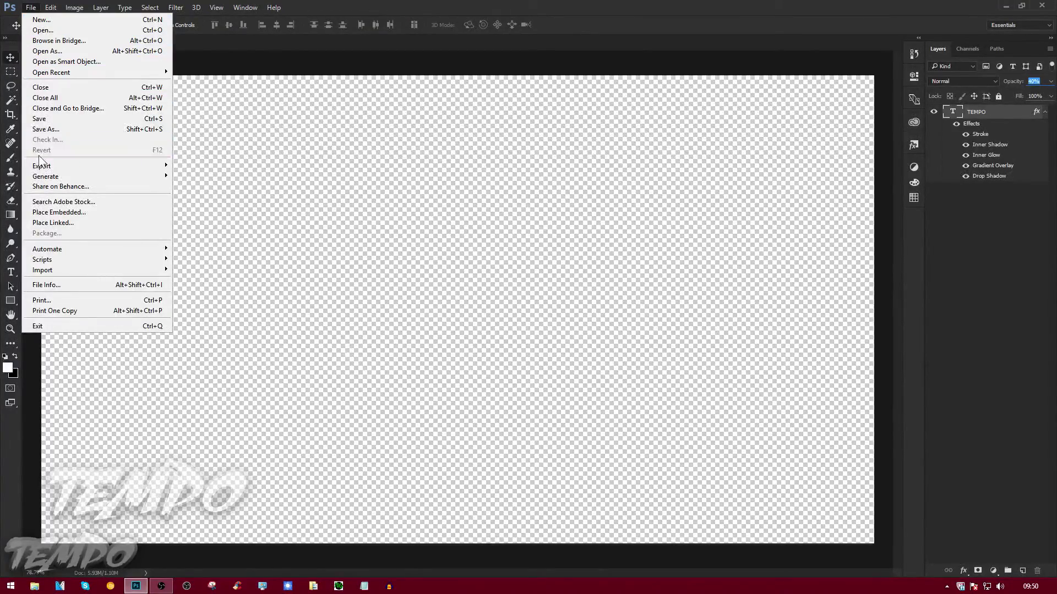
left_click(62, 129)
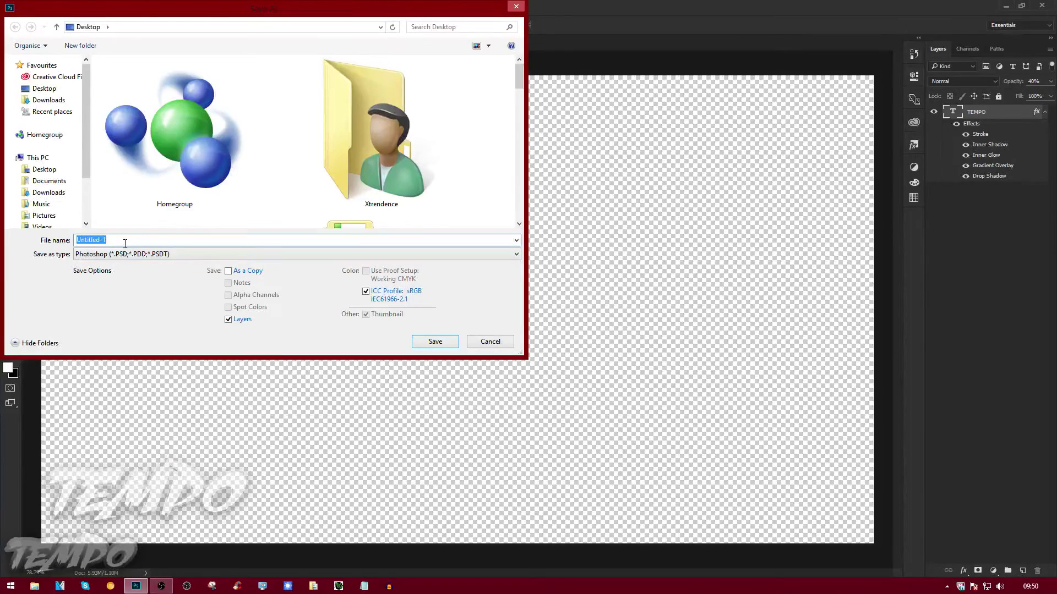
type("wQATERMARJ")
key("BackSpace")
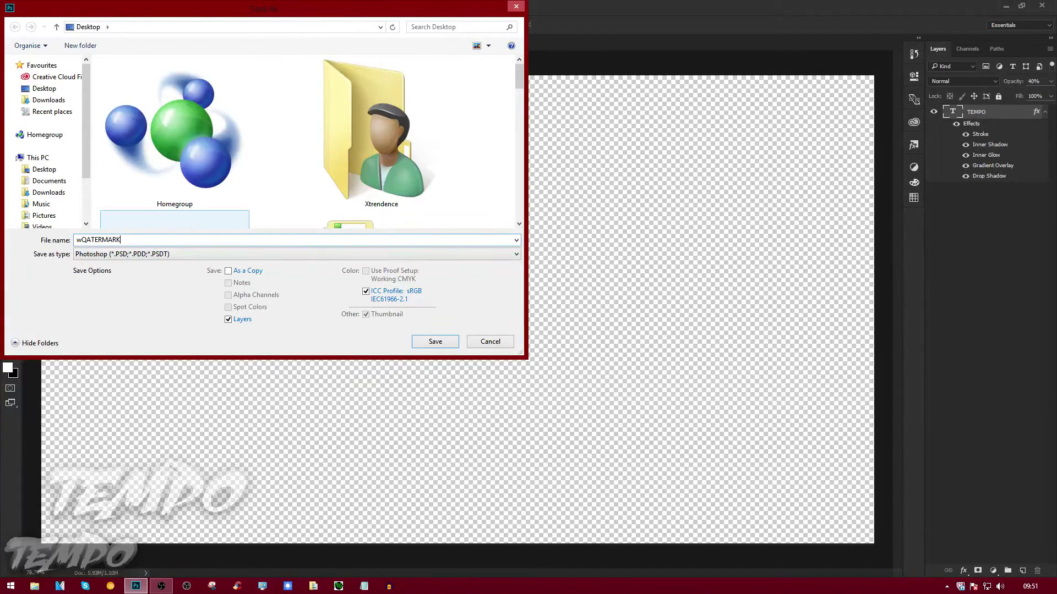
left_click(146, 257)
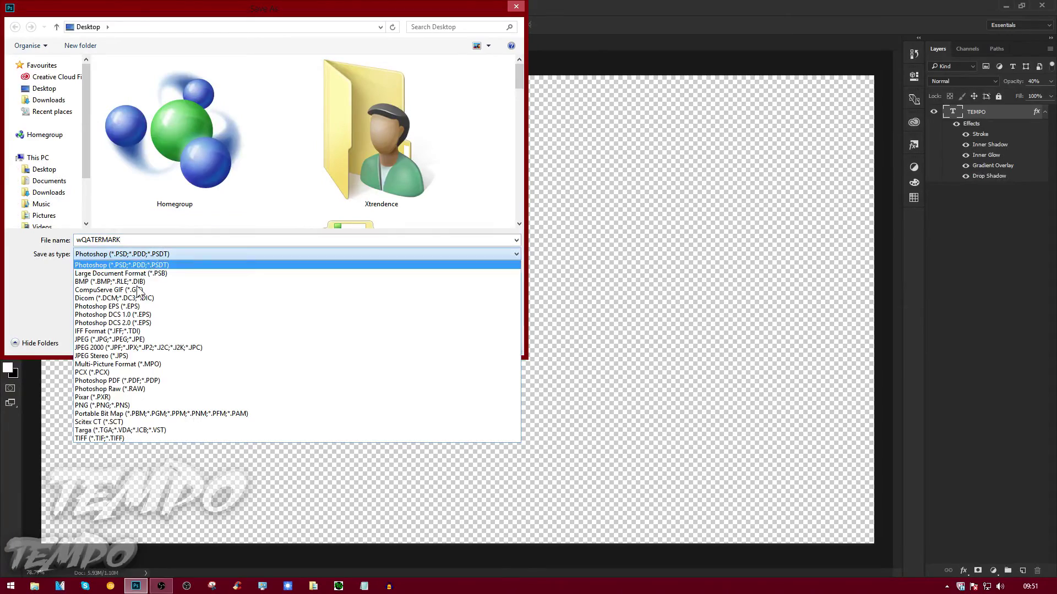
left_click(115, 406)
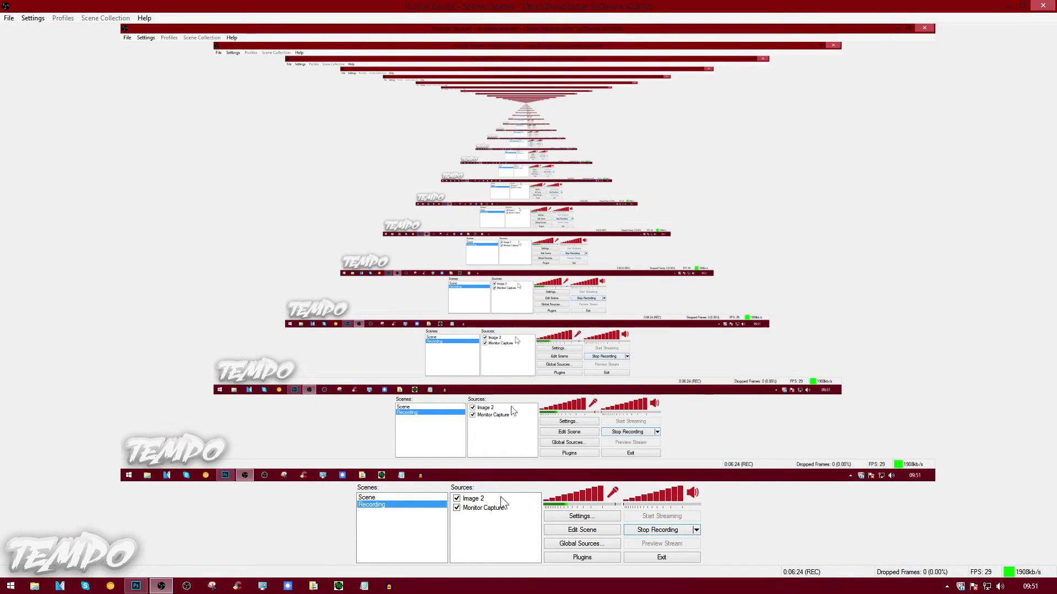
- Hide Image 2 and add a new Image source with the default name Image
left_click(456, 498)
right_click(477, 523)
mouse_move(504, 529)
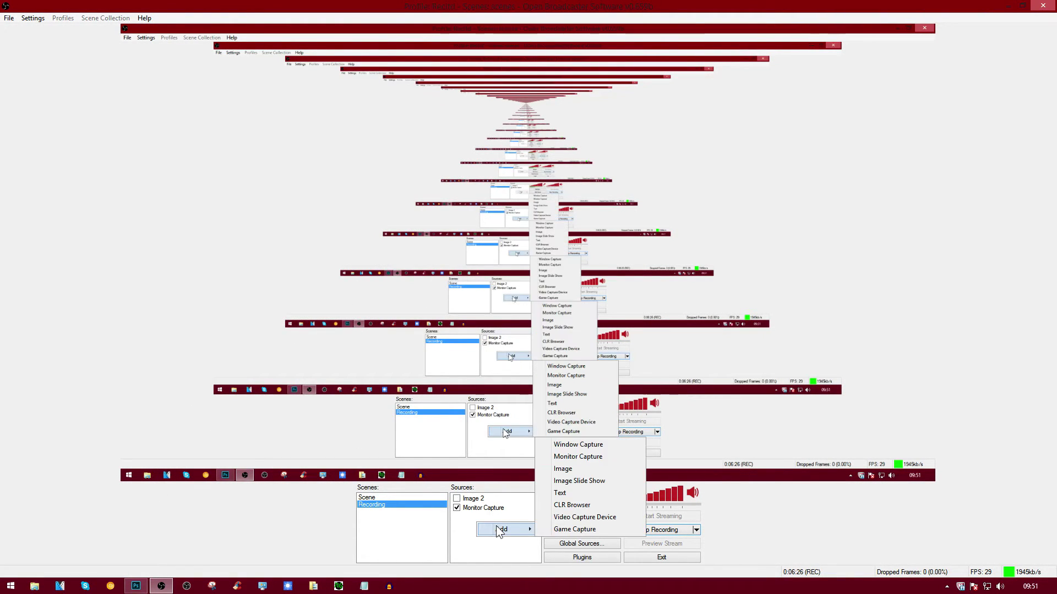
left_click(579, 473)
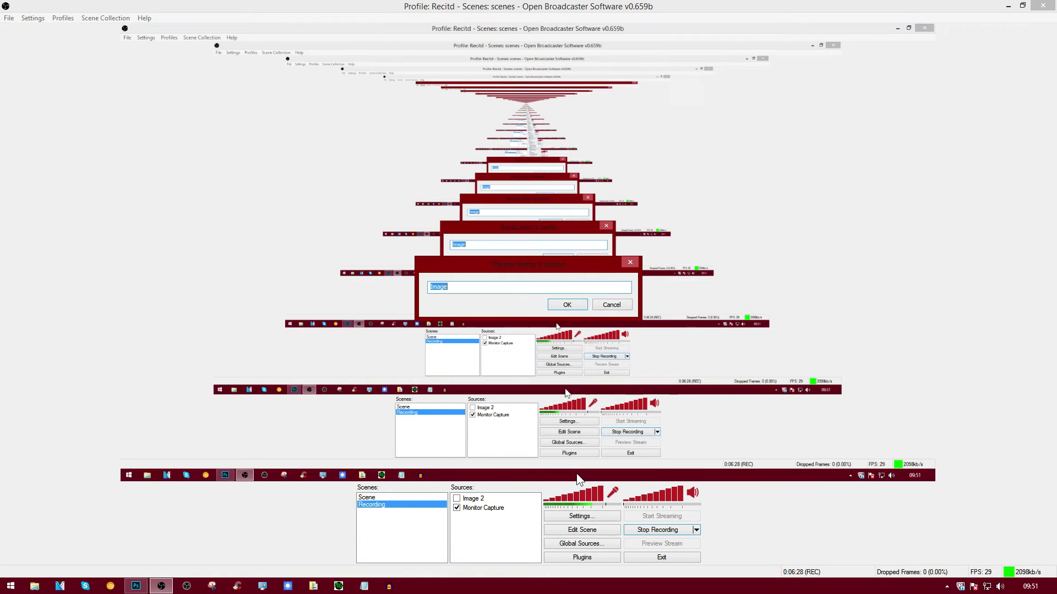
left_click(582, 307)
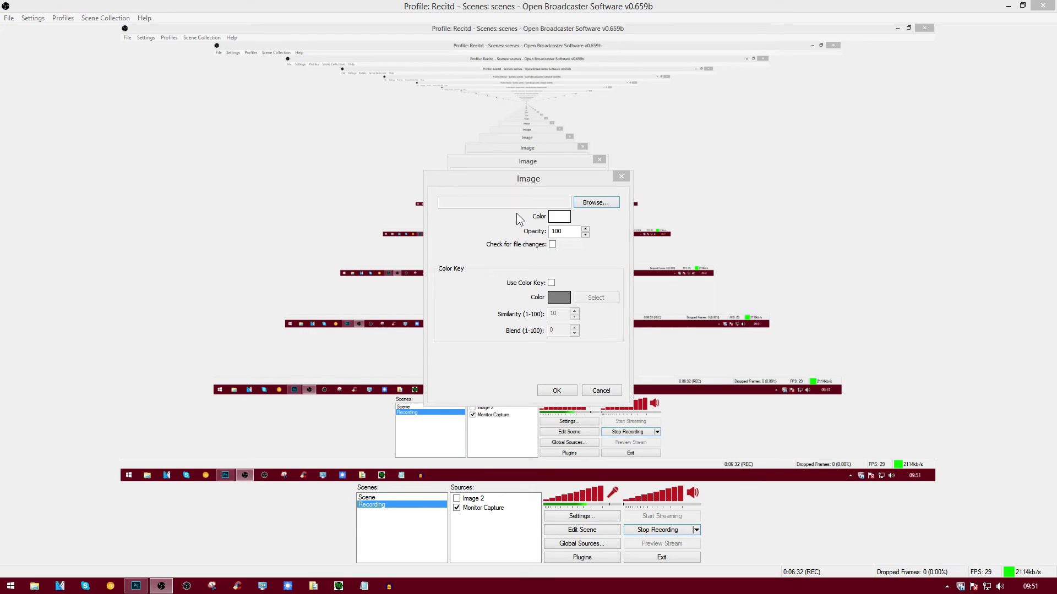
- Load wQATERMARK.png from the Desktop into the source and set opacity to 90
left_click(596, 203)
type("WAT")
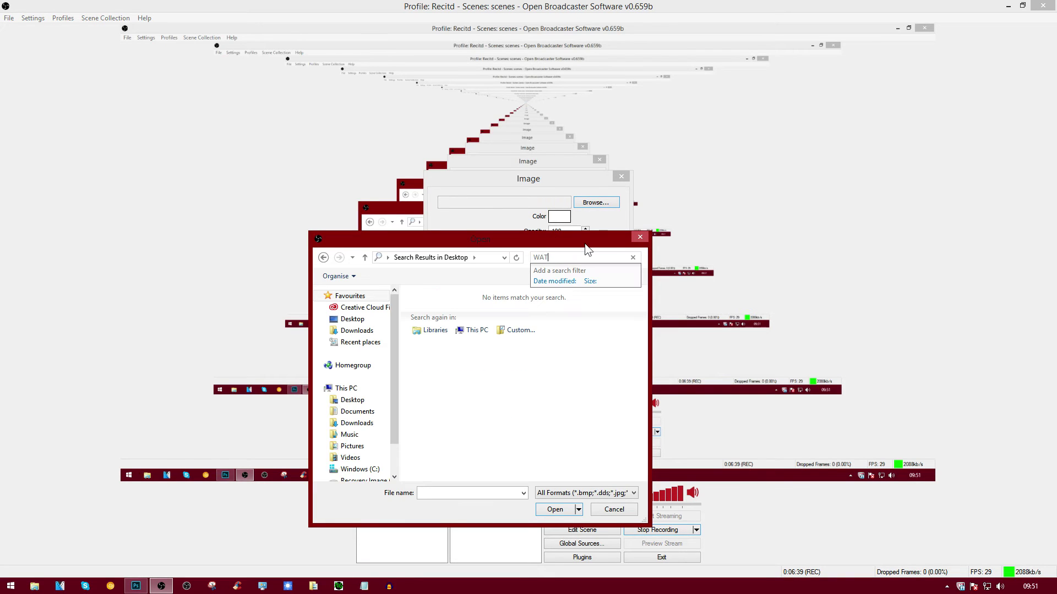
left_click(493, 418)
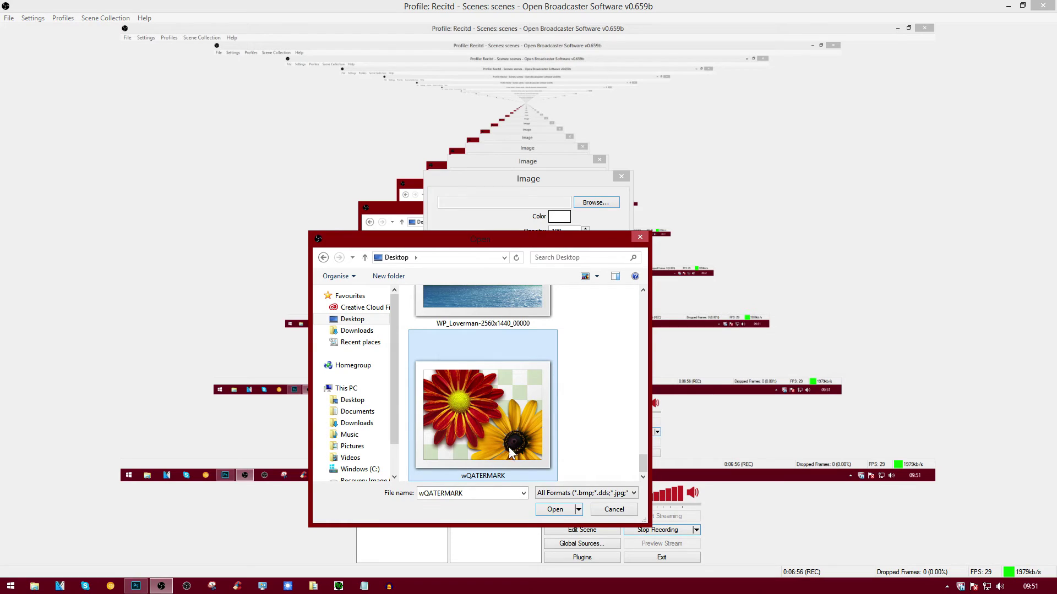
left_click(562, 511)
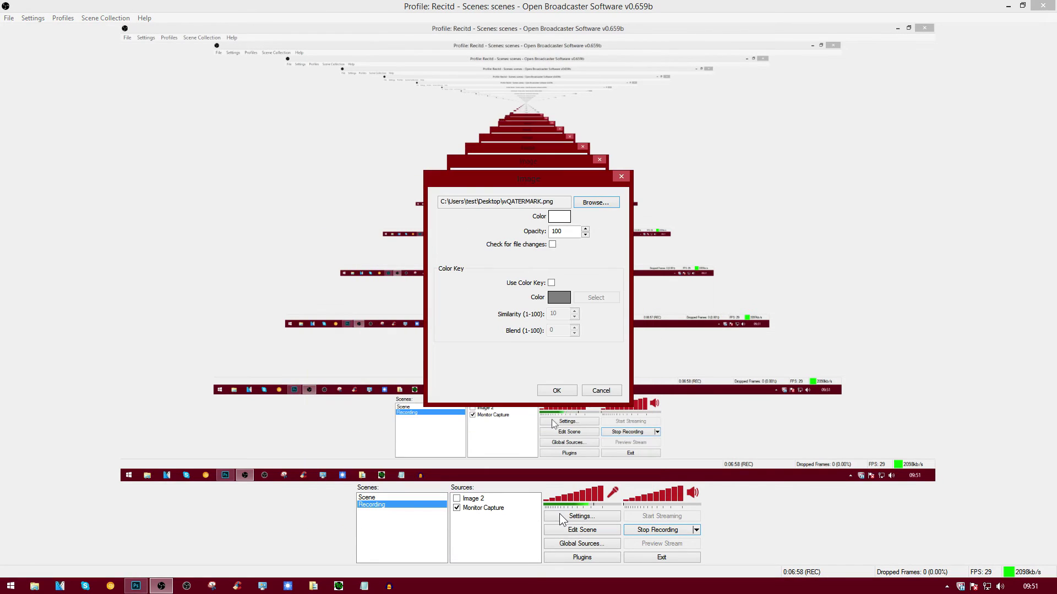
double_click(557, 231)
type("90")
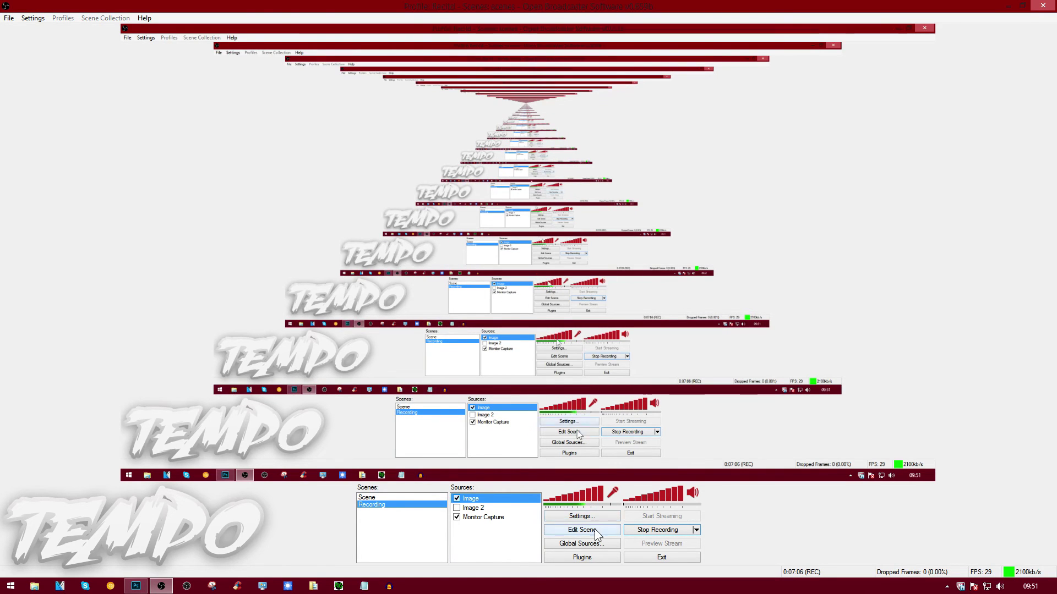
- Shrink the TEMPO watermark and drag it into the bottom-left corner of the scene
left_click(595, 530)
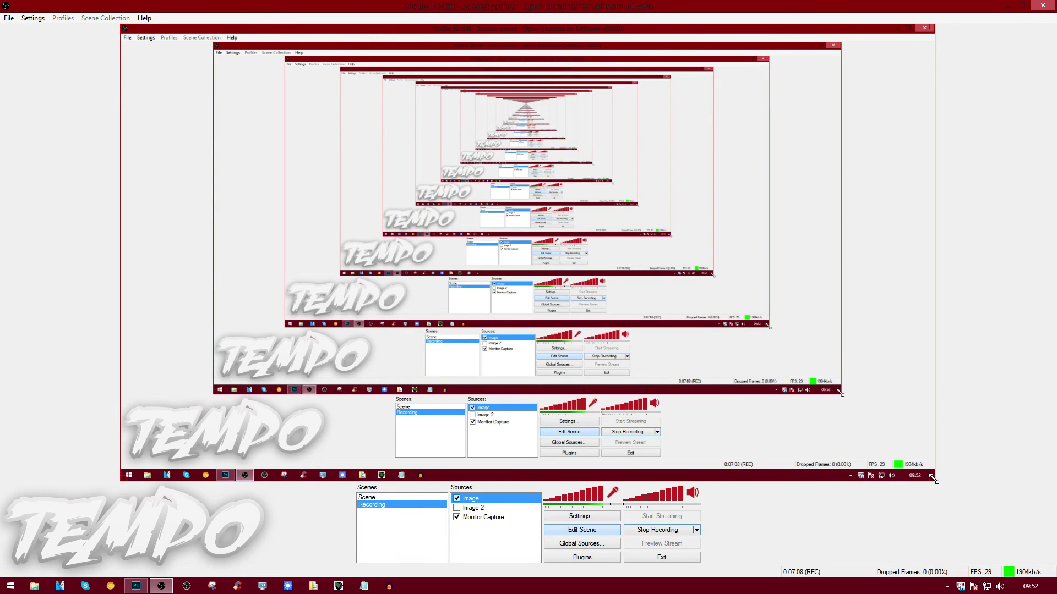
left_click_drag(934, 481, 530, 318)
left_click_drag(208, 278, 197, 436)
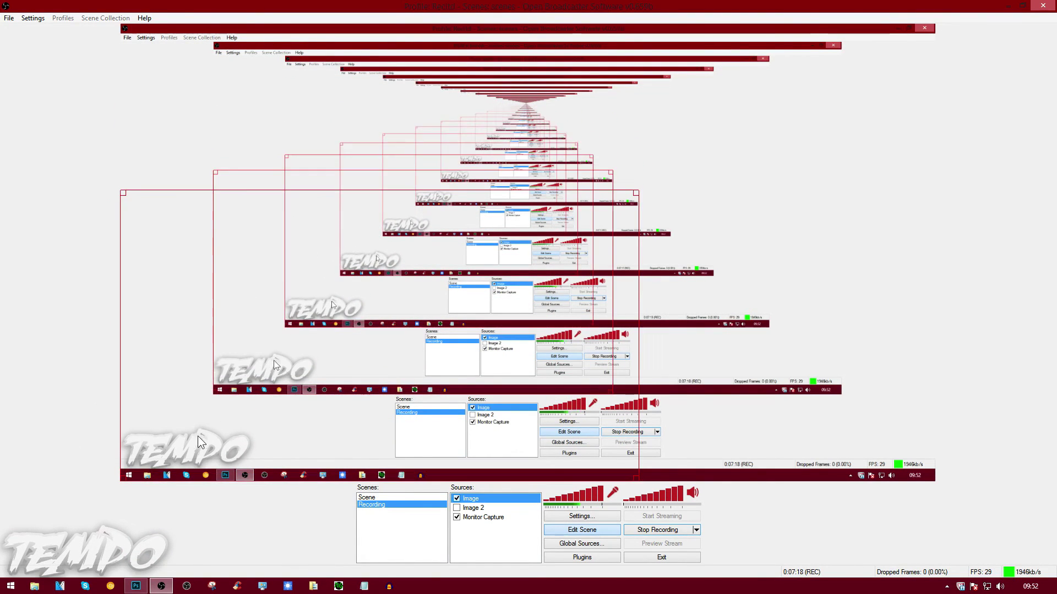
- Set the Image source's opacity to 100 in Properties, then deselect it
right_click(476, 498)
left_click(504, 491)
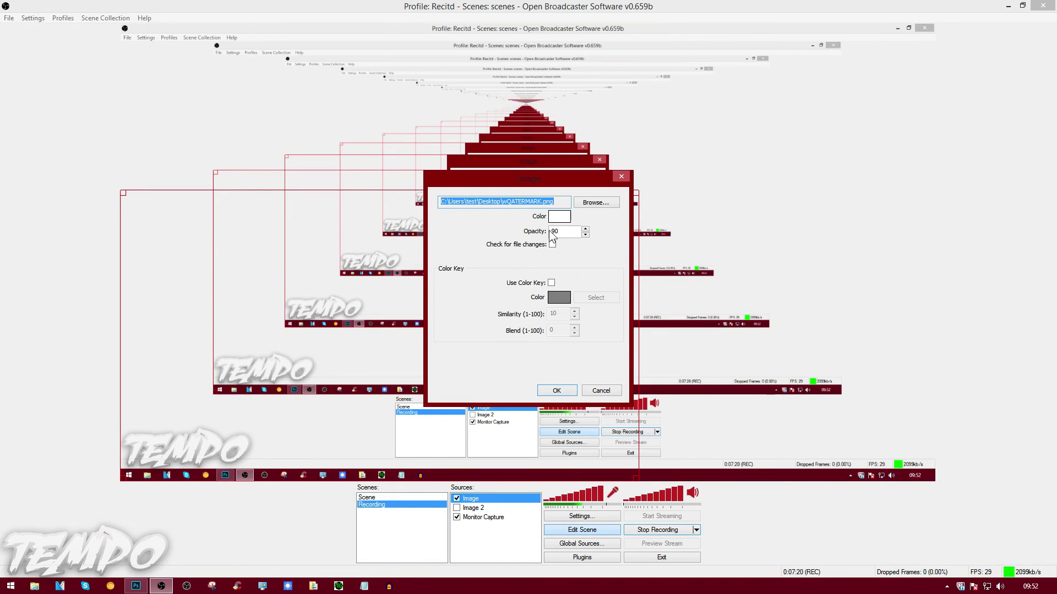
type("100")
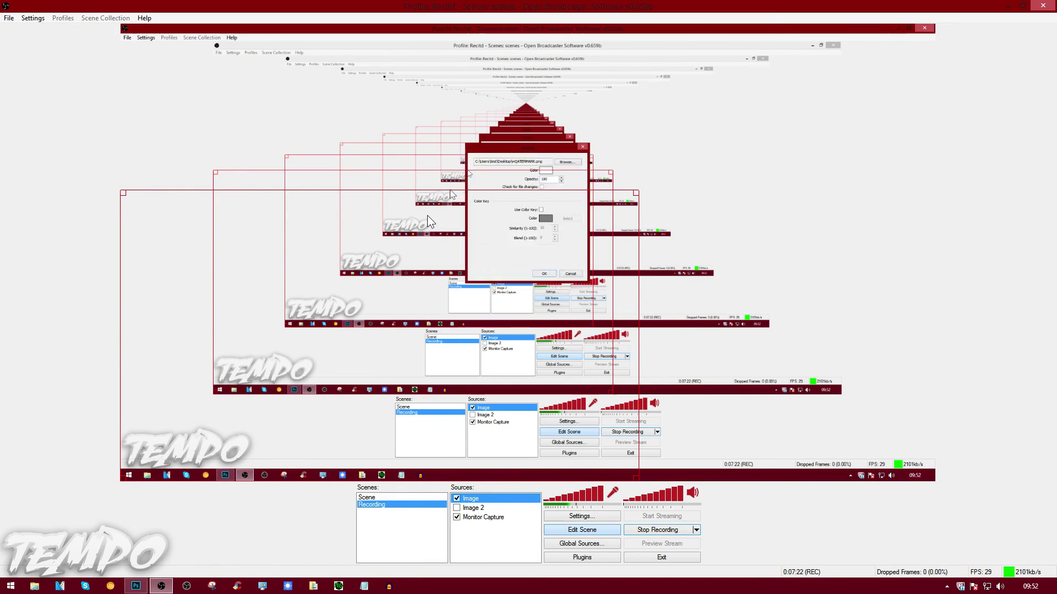
key("Return")
left_click(104, 468)
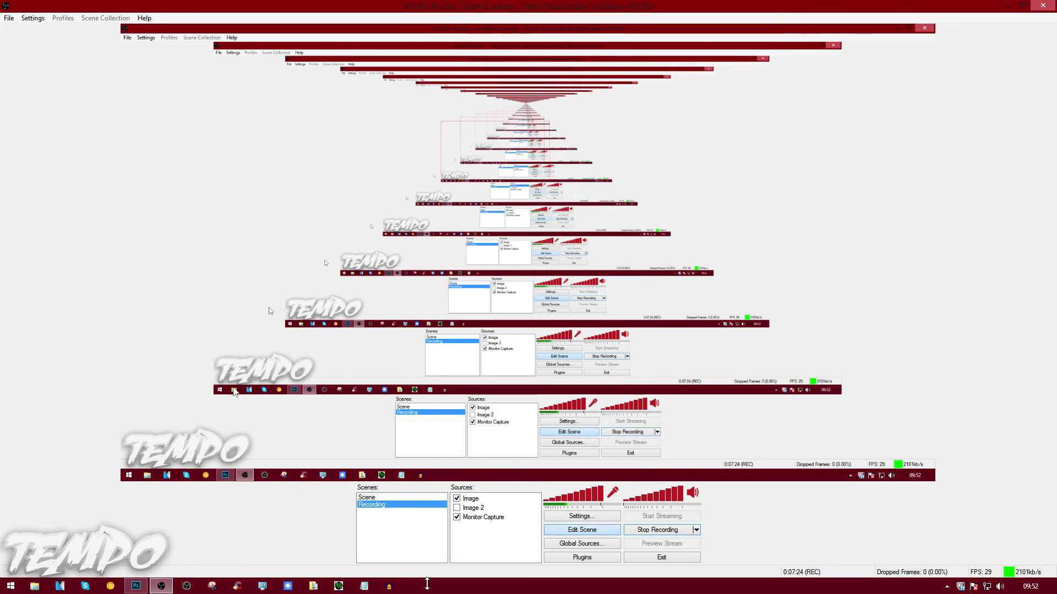